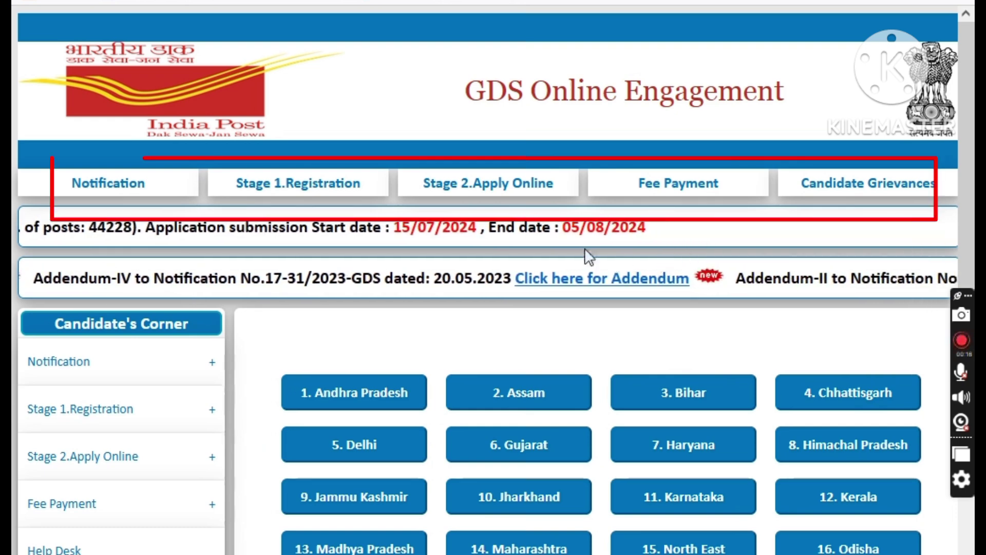
# Open the Registration form from the Stage 1.Registration menu
pyautogui.moveTo(282, 185)
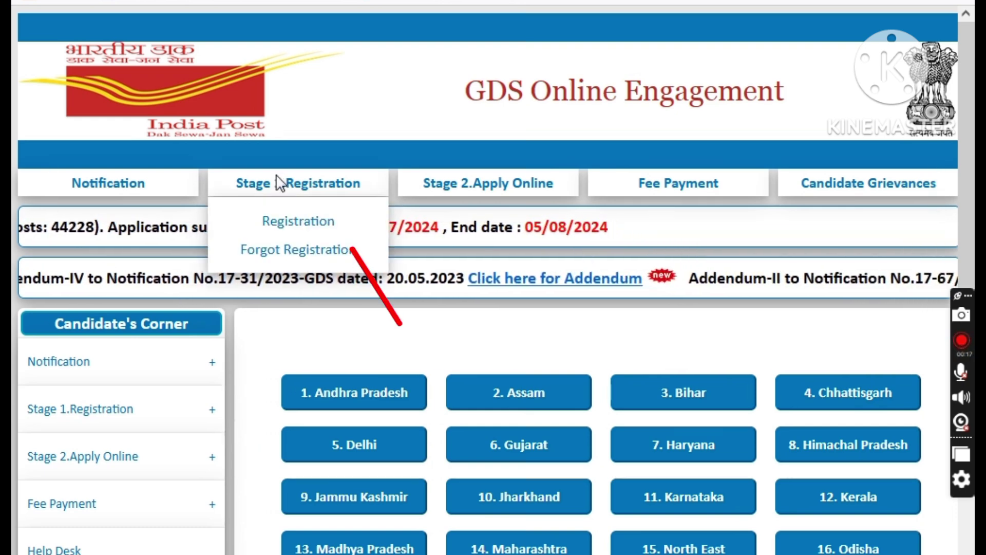
pyautogui.click(289, 228)
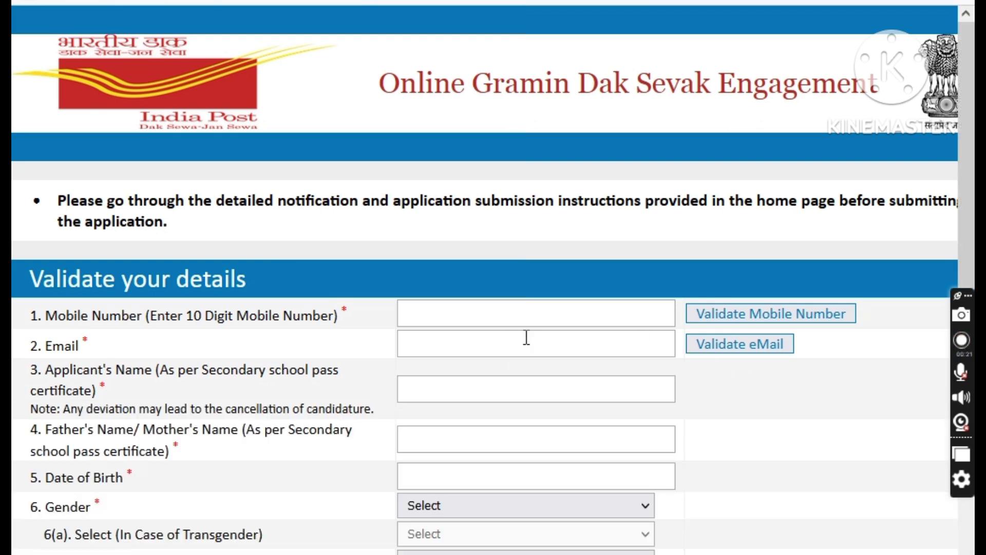
pyautogui.click(522, 317)
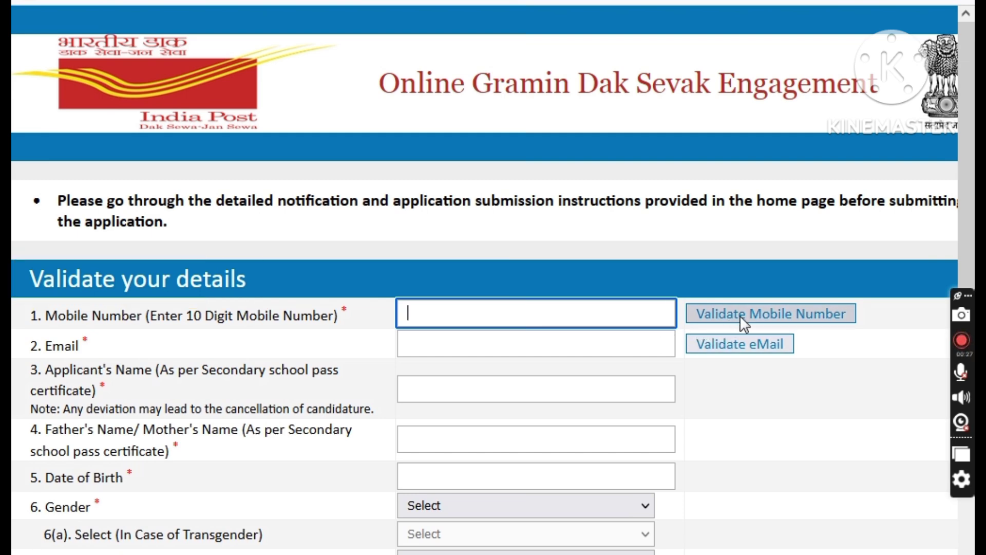
pyautogui.click(499, 348)
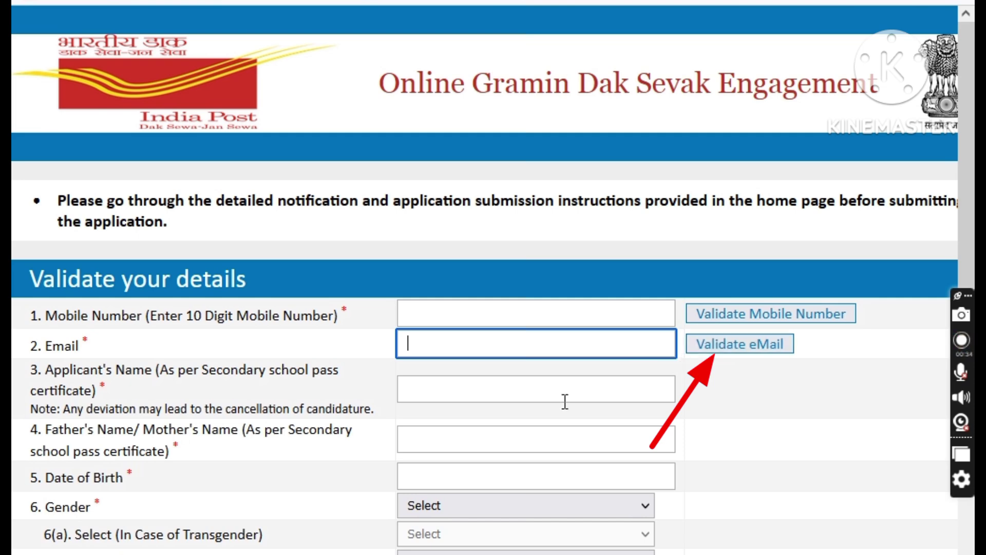
pyautogui.click(461, 392)
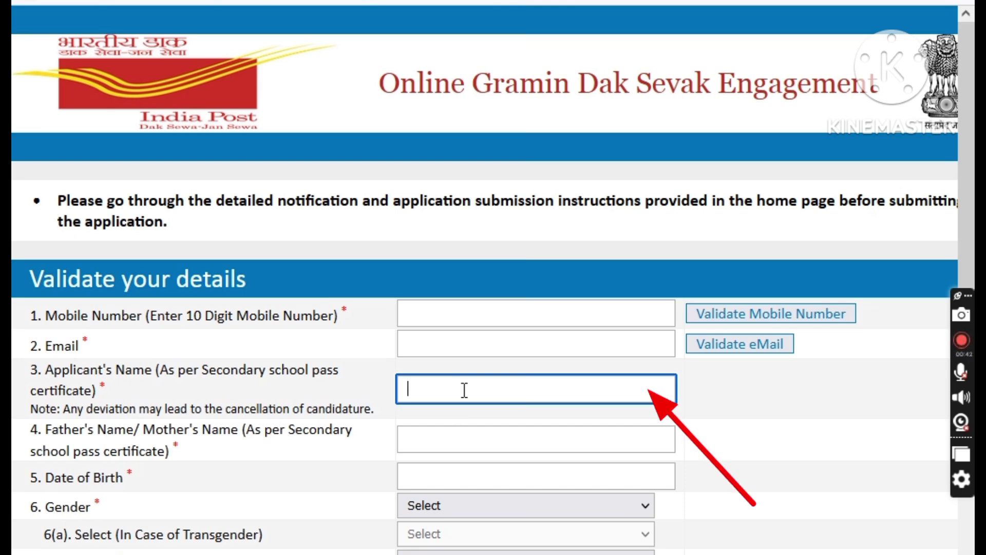
pyautogui.click(487, 434)
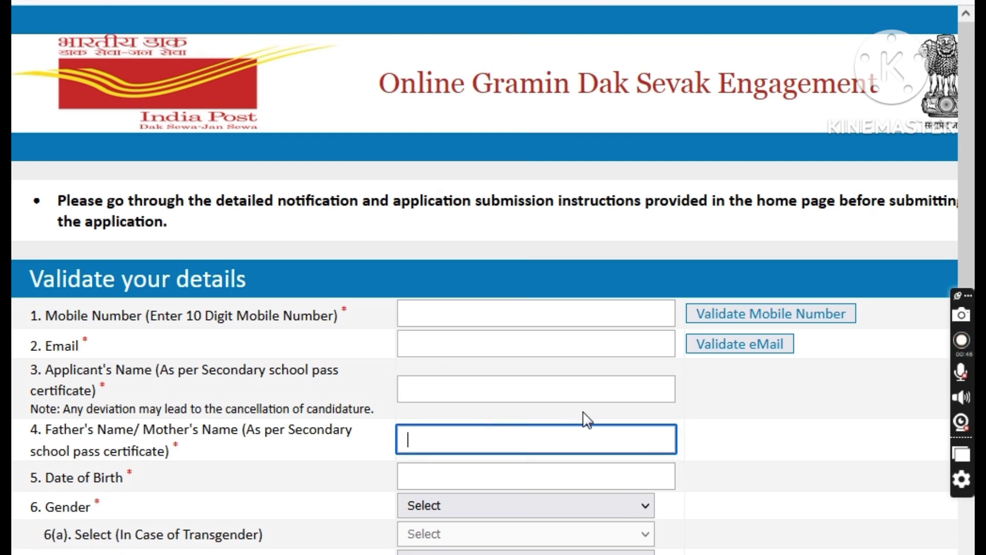
pyautogui.scroll(-5, 583, 419)
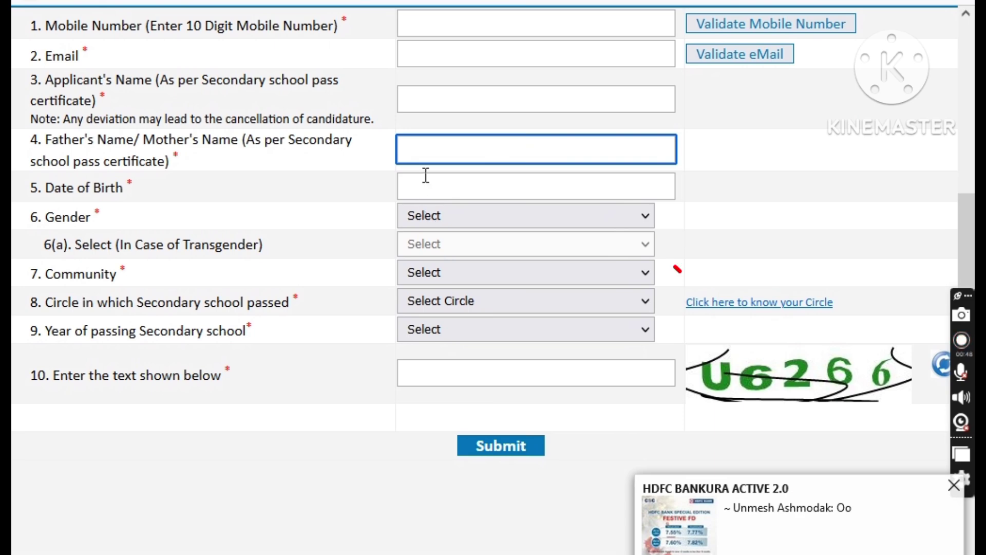
# Check the date of birth picker, then set gender to Male and community to UR
pyautogui.click(424, 176)
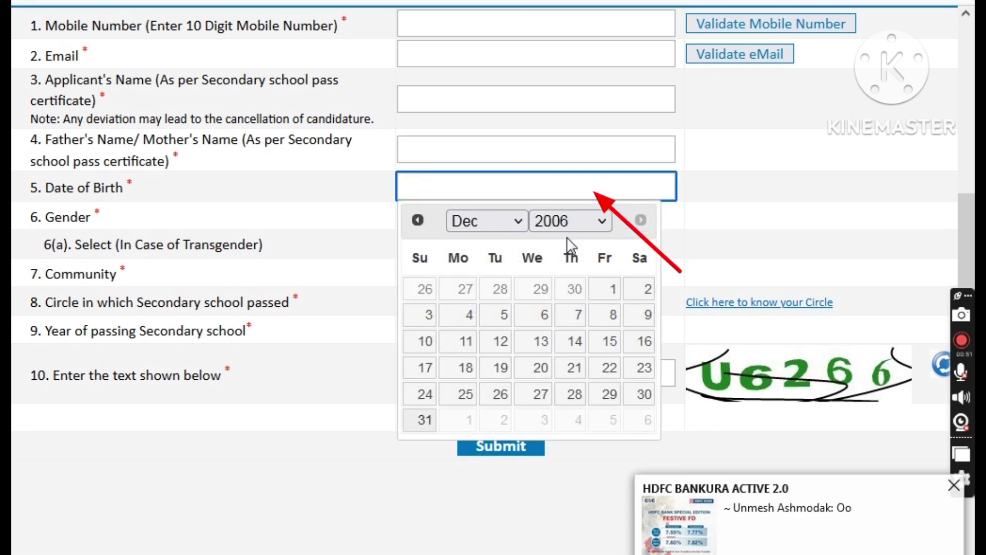
pyautogui.click(359, 225)
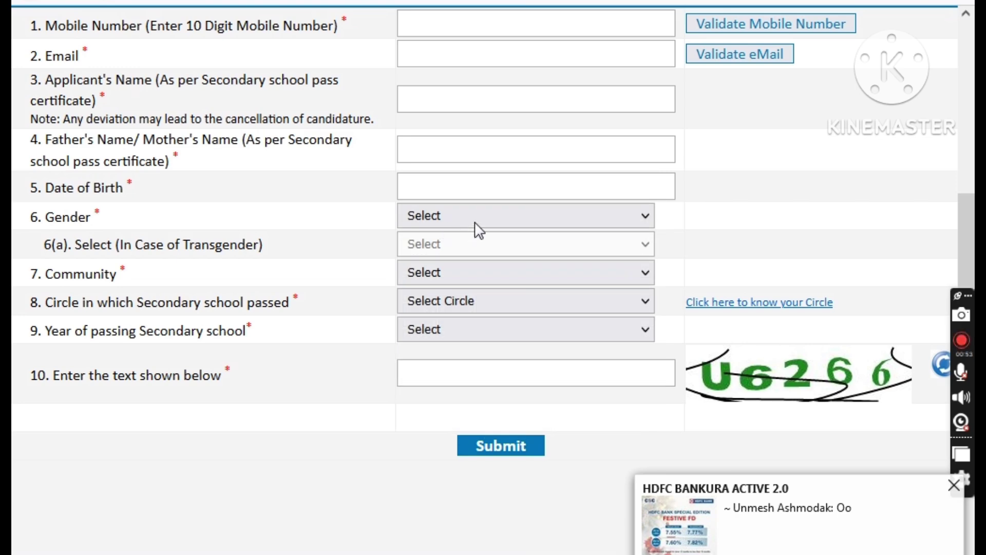
pyautogui.click(475, 219)
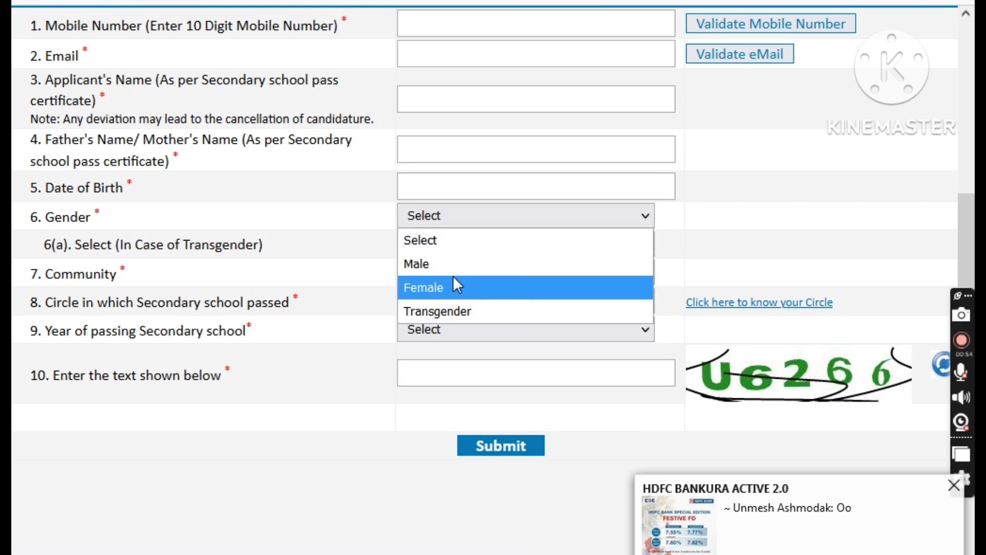
pyautogui.click(454, 260)
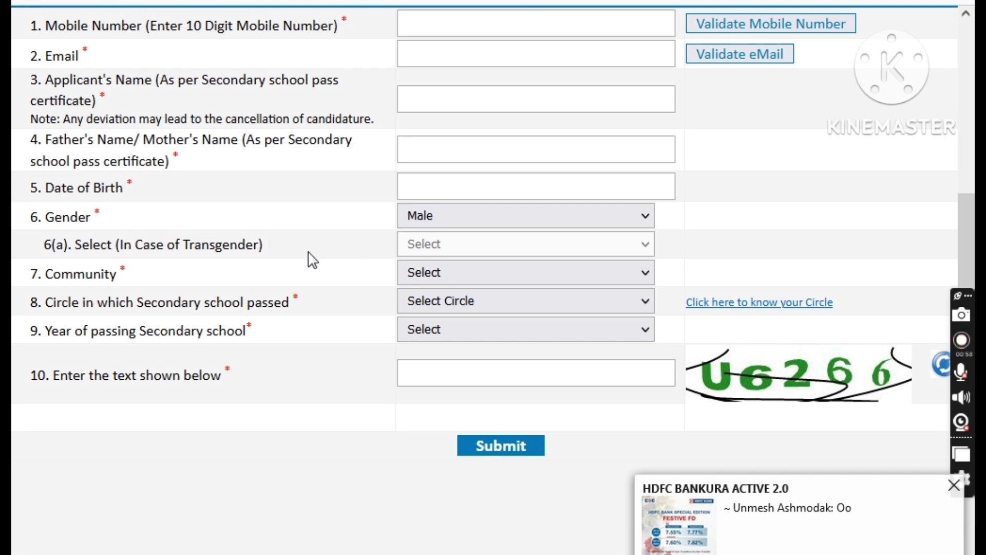
pyautogui.click(458, 277)
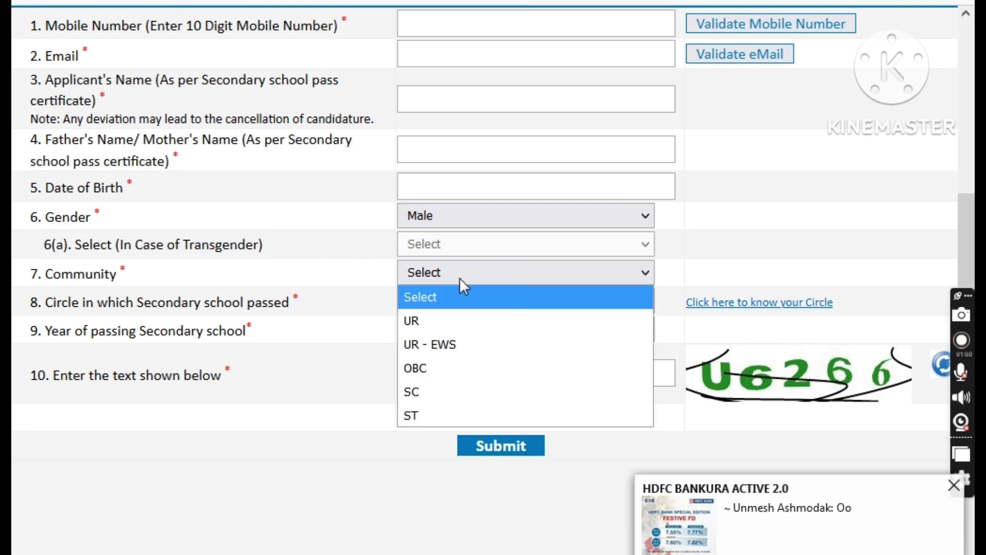
pyautogui.click(445, 318)
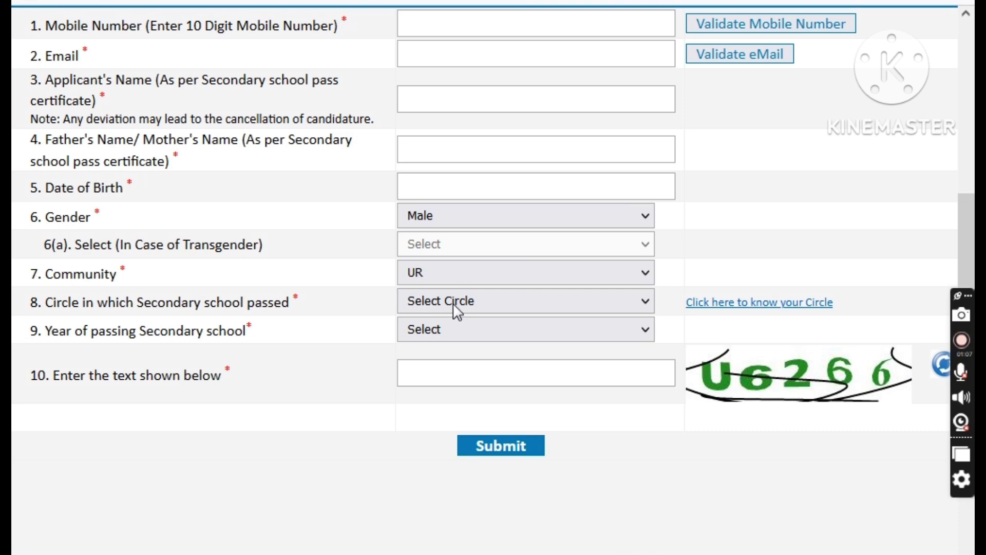
# Choose West Bengal as the circle and 2006 as the secondary passing year
pyautogui.click(456, 308)
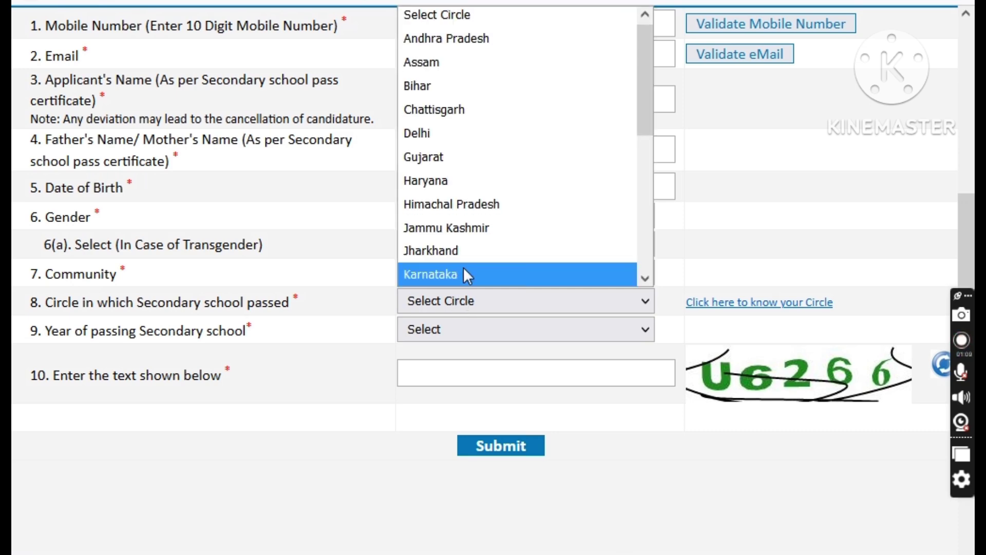
pyautogui.scroll(-4, 468, 256)
pyautogui.click(467, 275)
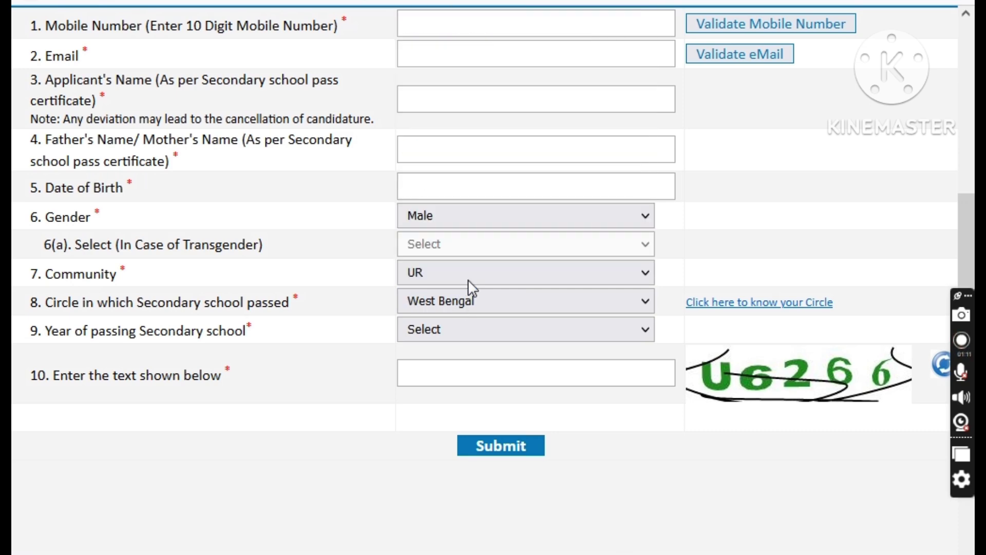
pyautogui.click(461, 334)
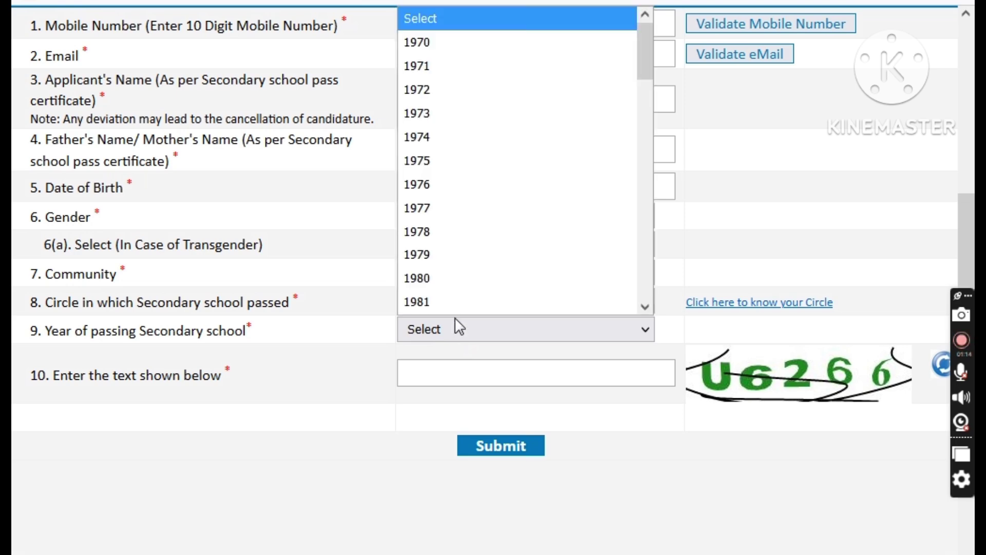
pyautogui.scroll(-6, 446, 296)
pyautogui.scroll(-2, 440, 303)
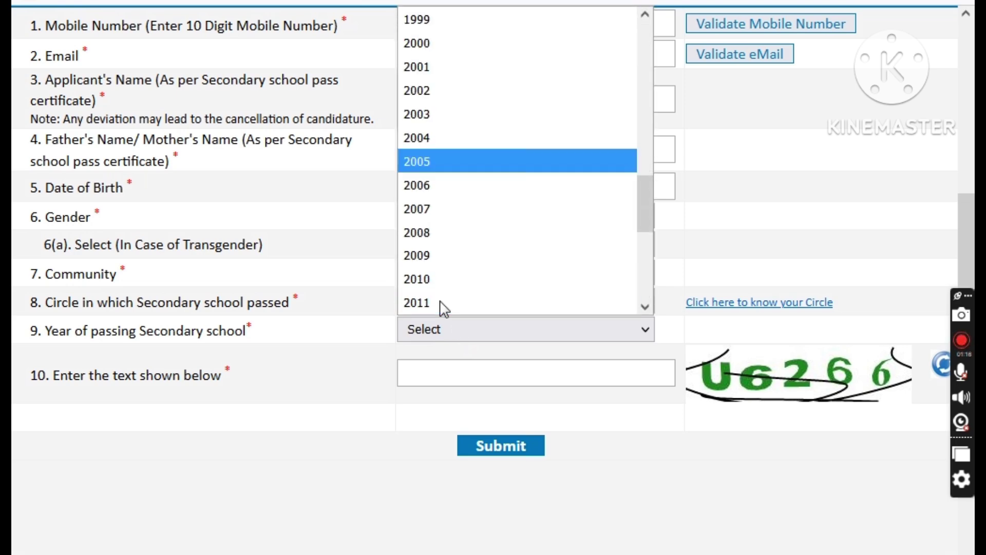
pyautogui.click(411, 184)
pyautogui.click(429, 374)
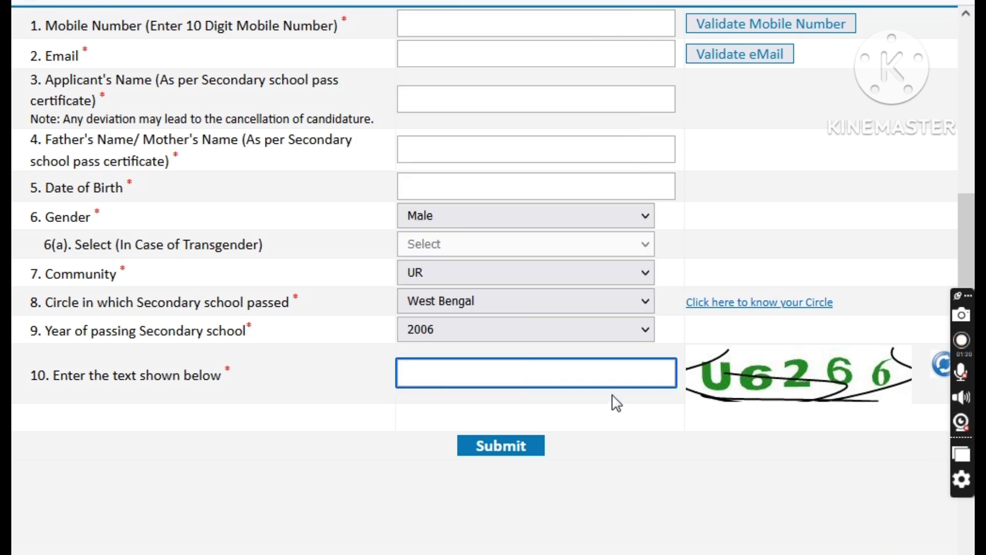
# Enter the captcha code and submit the first-stage registration details
pyautogui.click(604, 380)
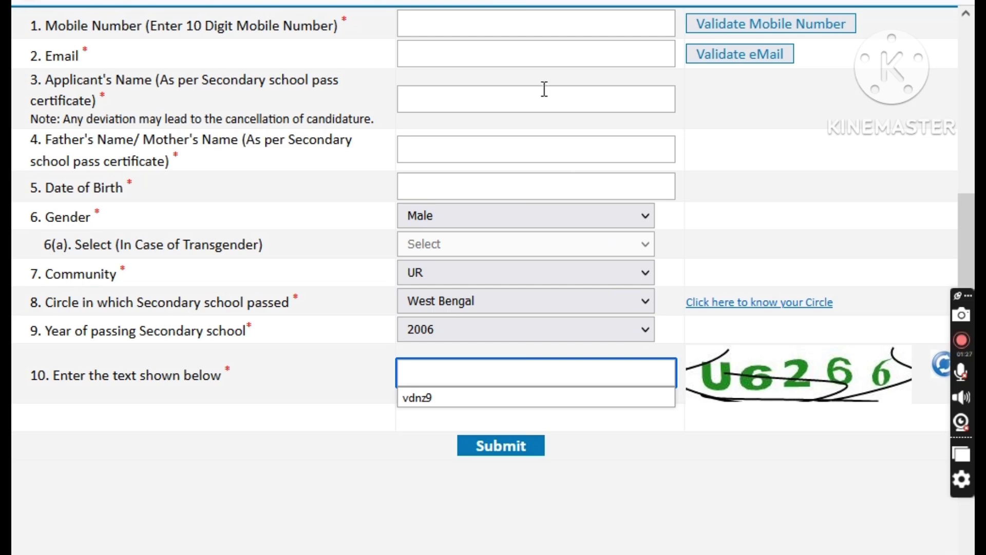
pyautogui.click(526, 29)
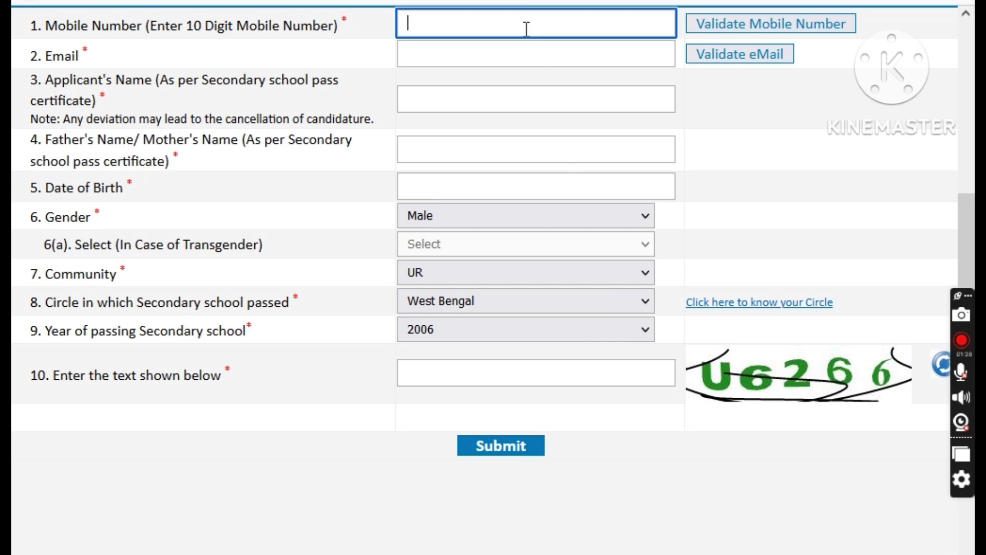
pyautogui.write('78X')
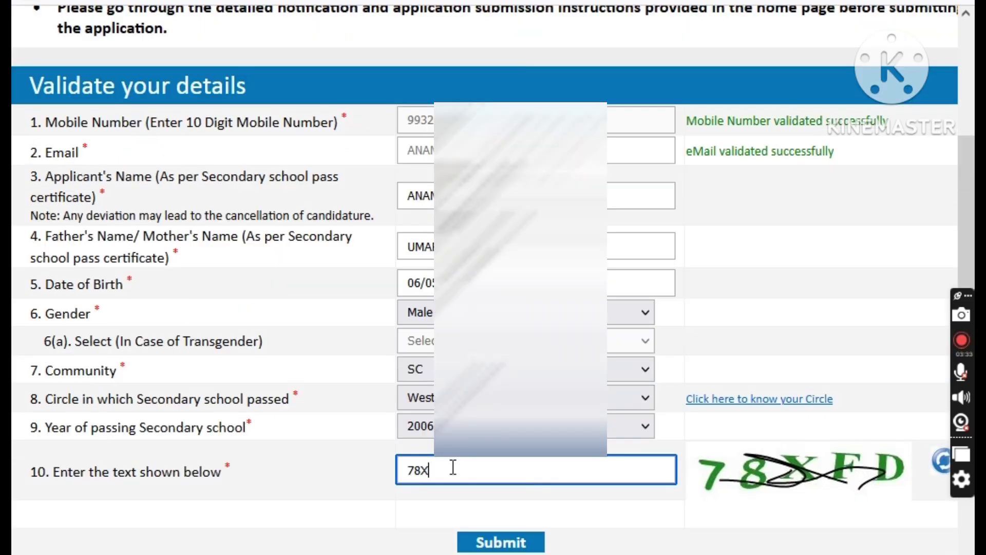
pyautogui.write('FD')
pyautogui.click(476, 544)
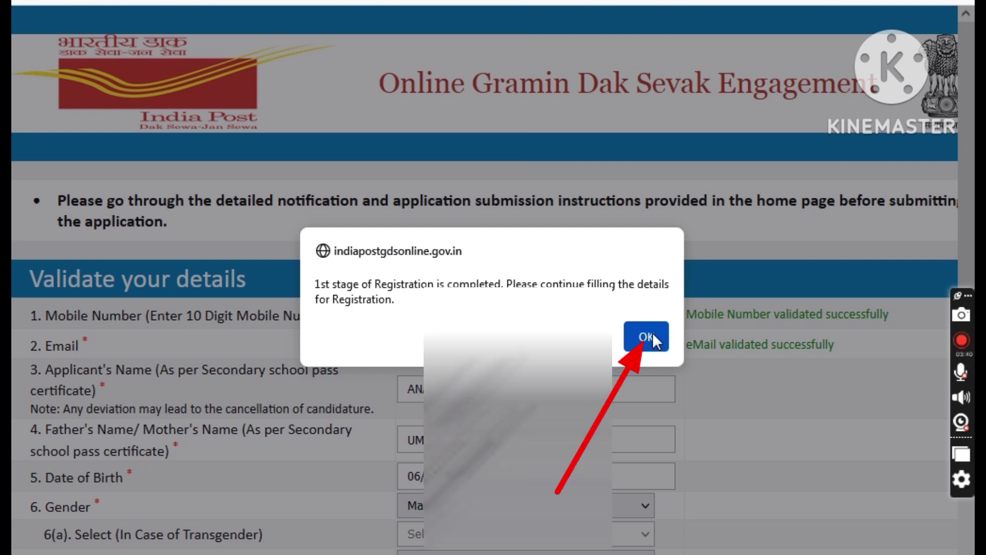
# Dismiss the stage-completed alert and scroll down to the further-details section
pyautogui.click(646, 336)
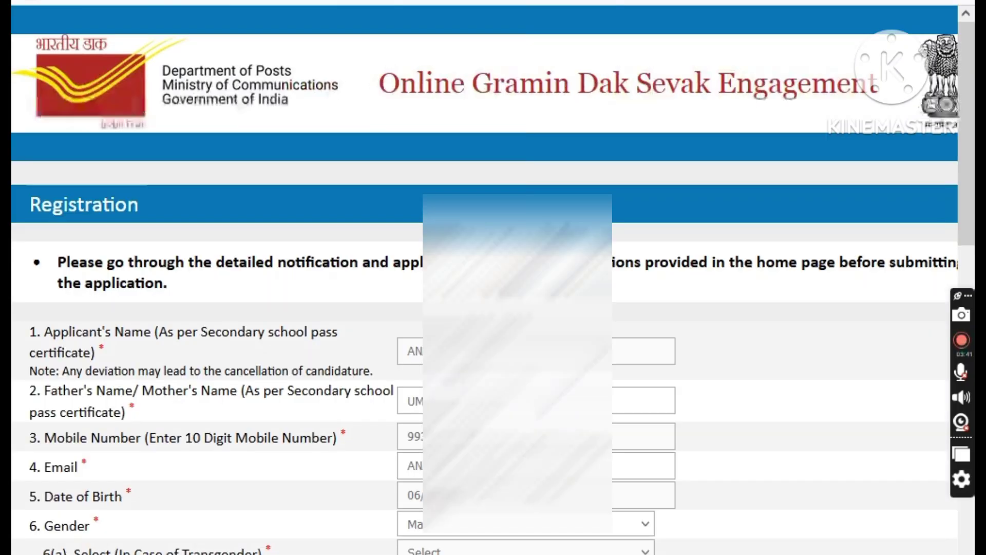
pyautogui.scroll(-5, 493, 278)
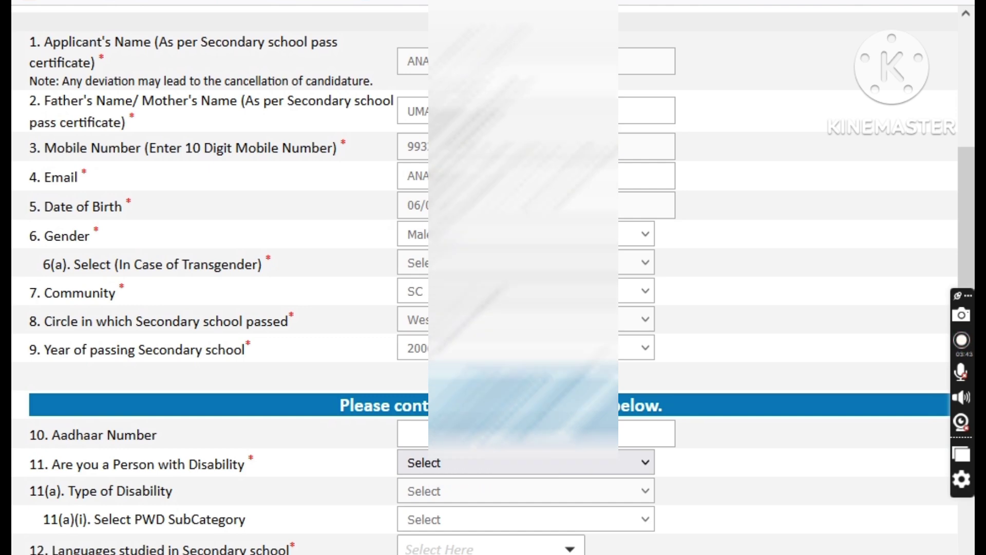
pyautogui.scroll(2, 493, 278)
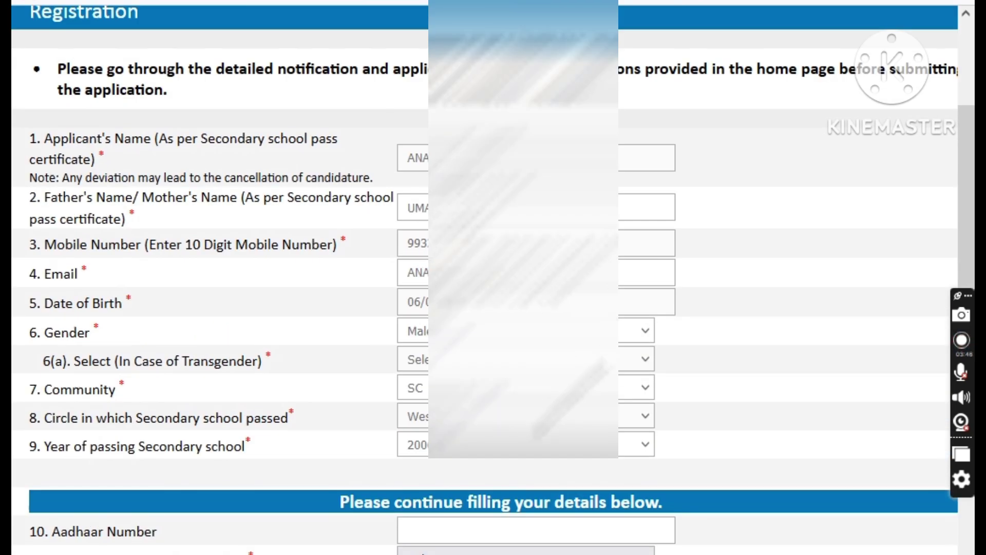
pyautogui.scroll(-8, 495, 210)
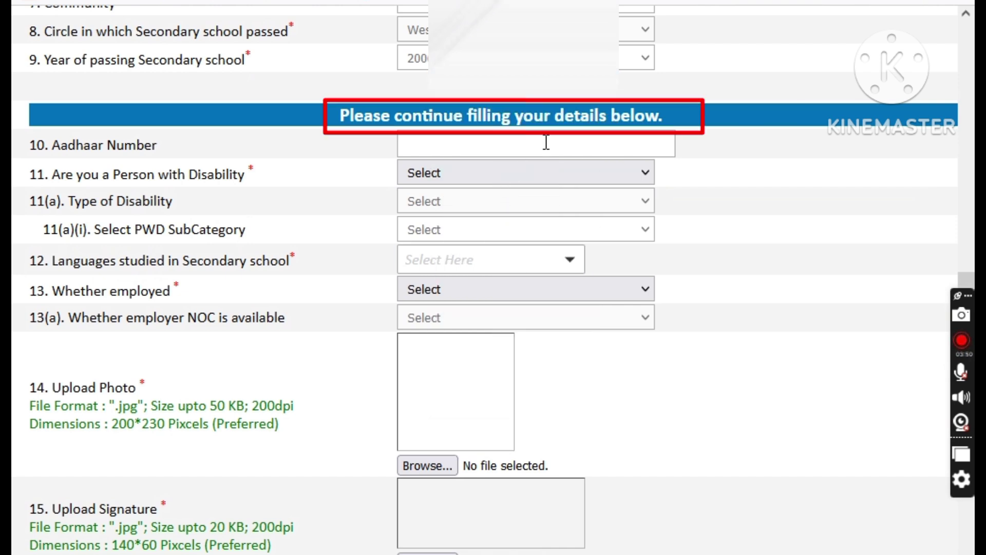
# Enter the Aadhaar number, answer No to disability, and select Bengali as secondary-school language
pyautogui.click(548, 147)
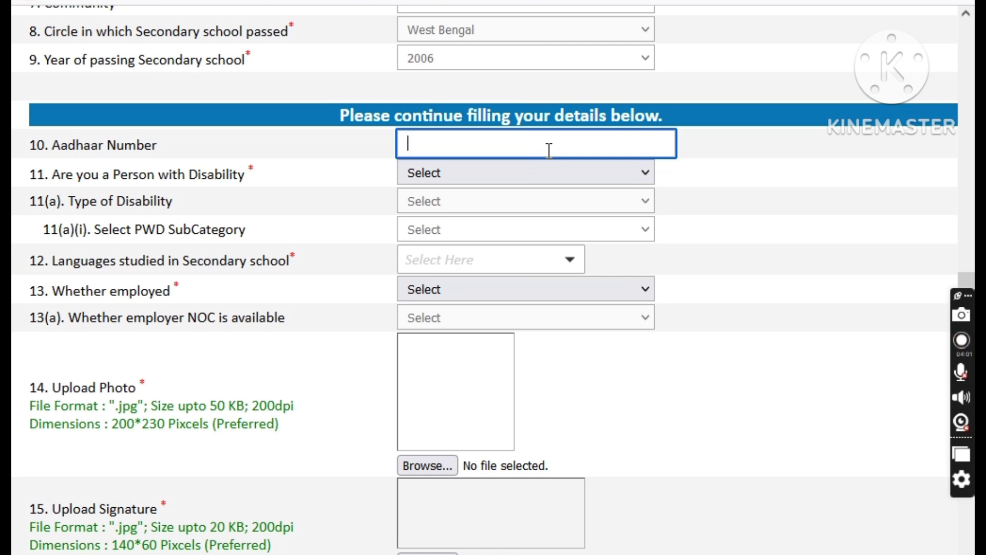
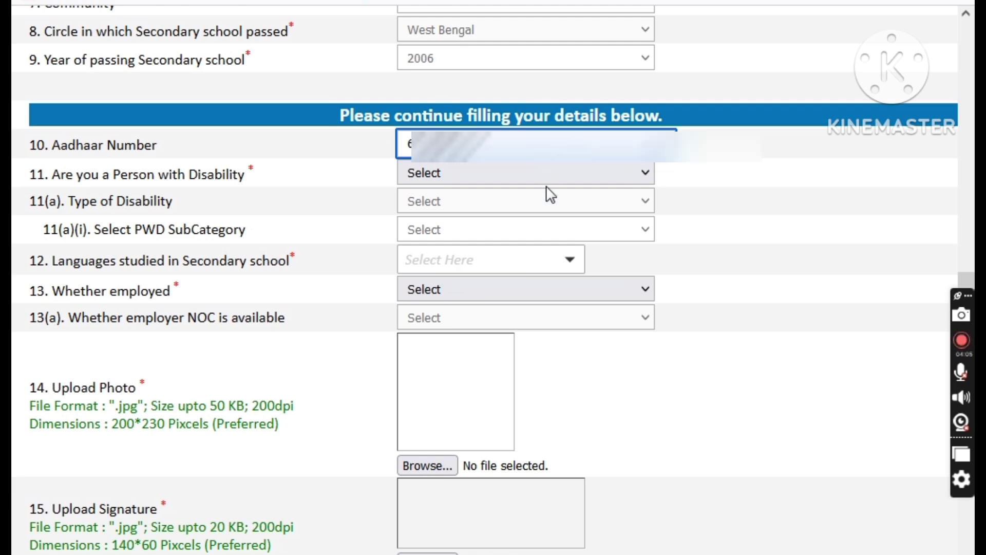
pyautogui.click(547, 173)
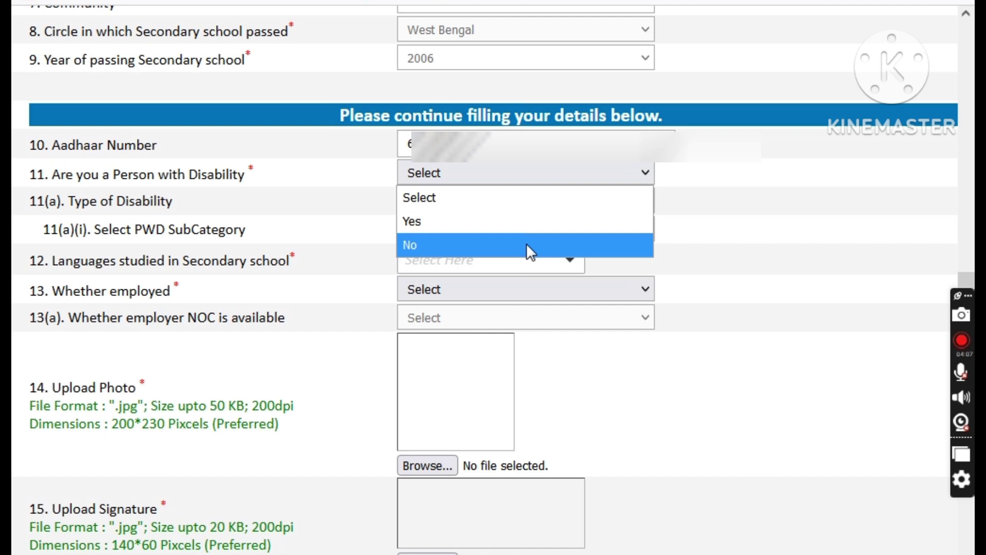
pyautogui.click(528, 249)
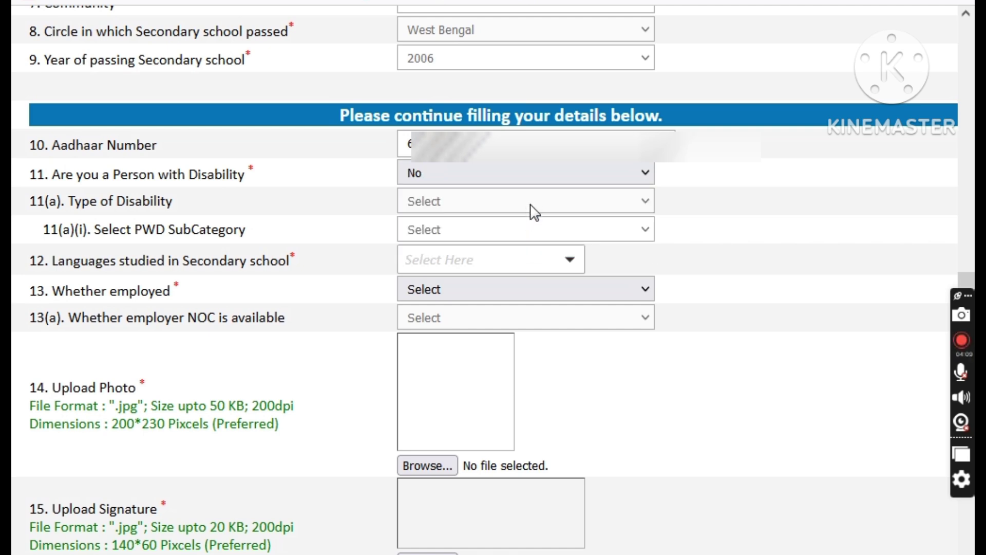
pyautogui.click(573, 258)
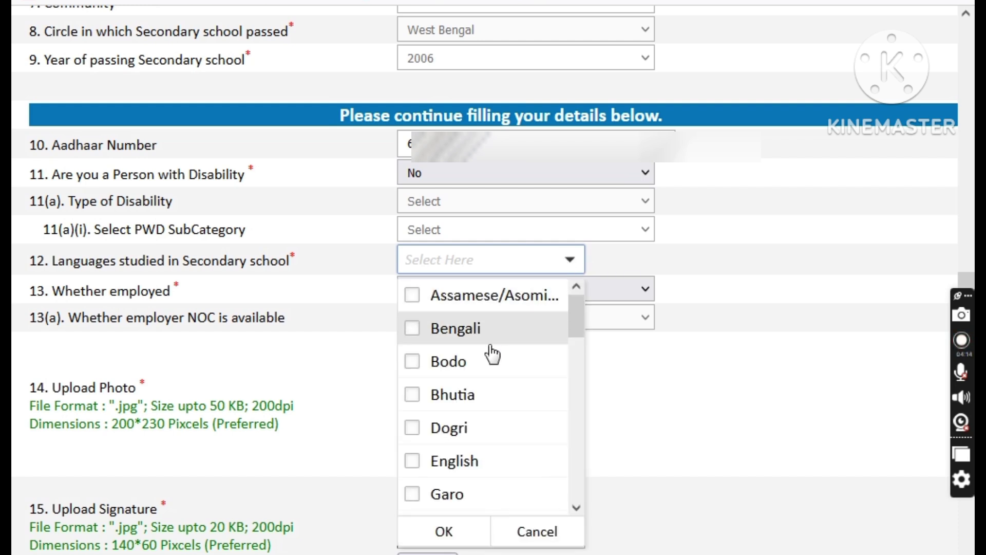
pyautogui.click(449, 337)
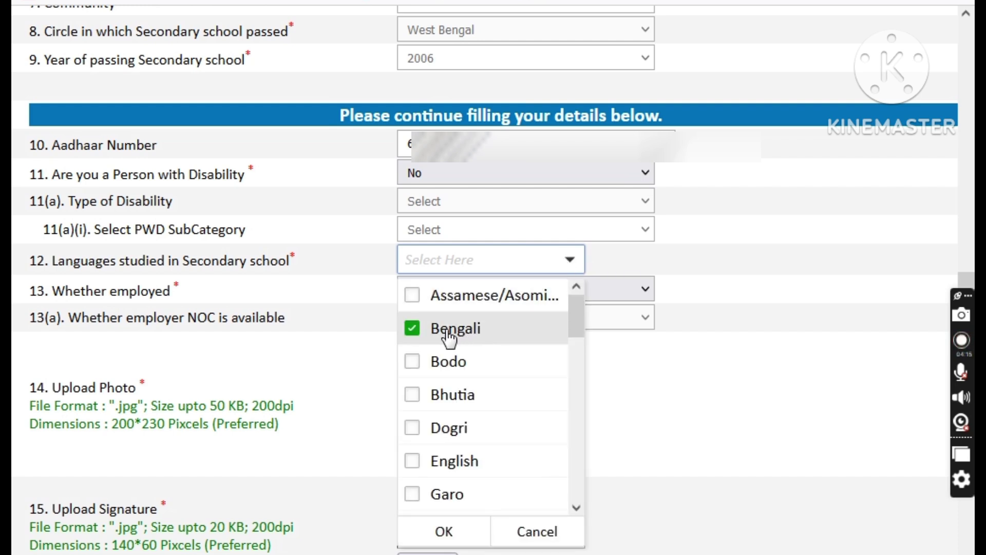
pyautogui.click(444, 532)
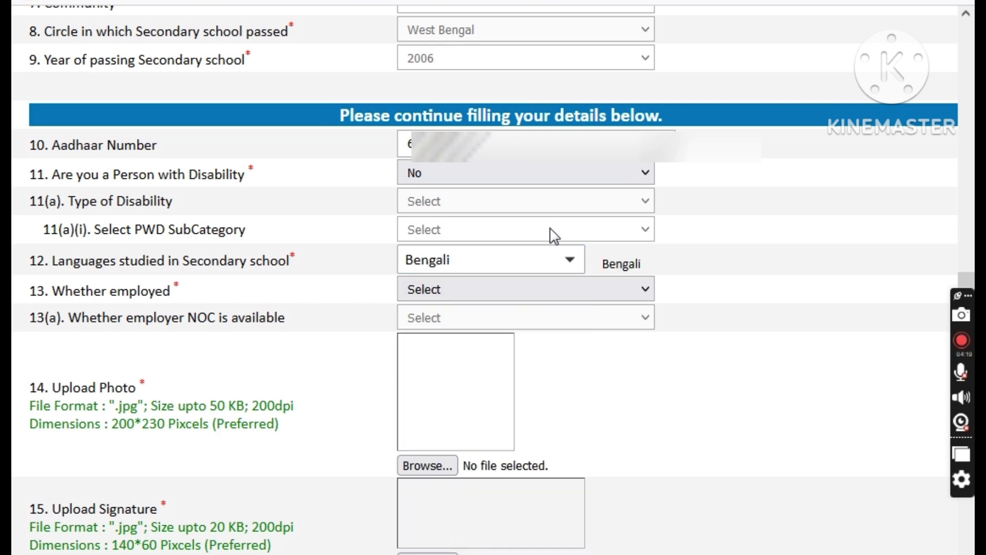
# Answer No to 'Whether employed' and scroll down to the upload fields
pyautogui.click(549, 285)
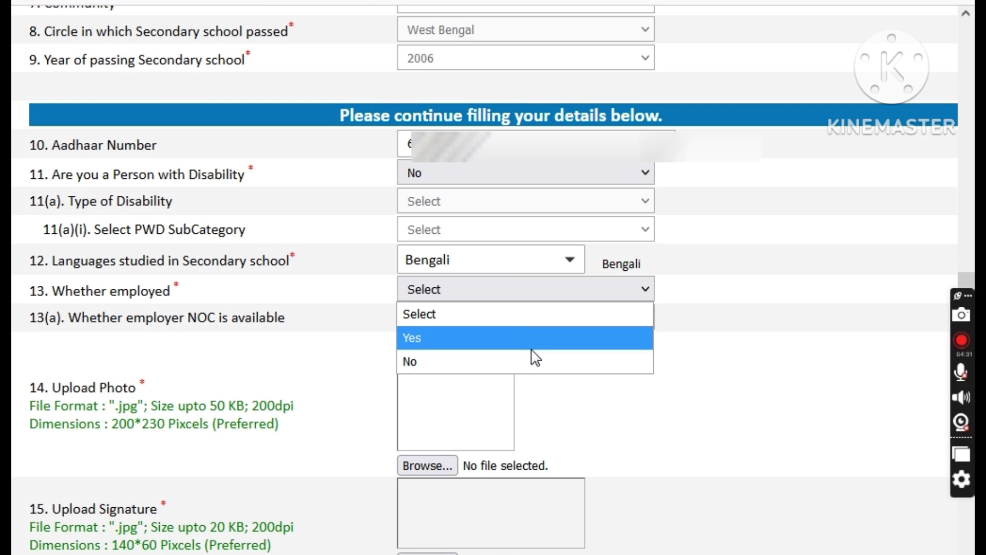
pyautogui.click(477, 361)
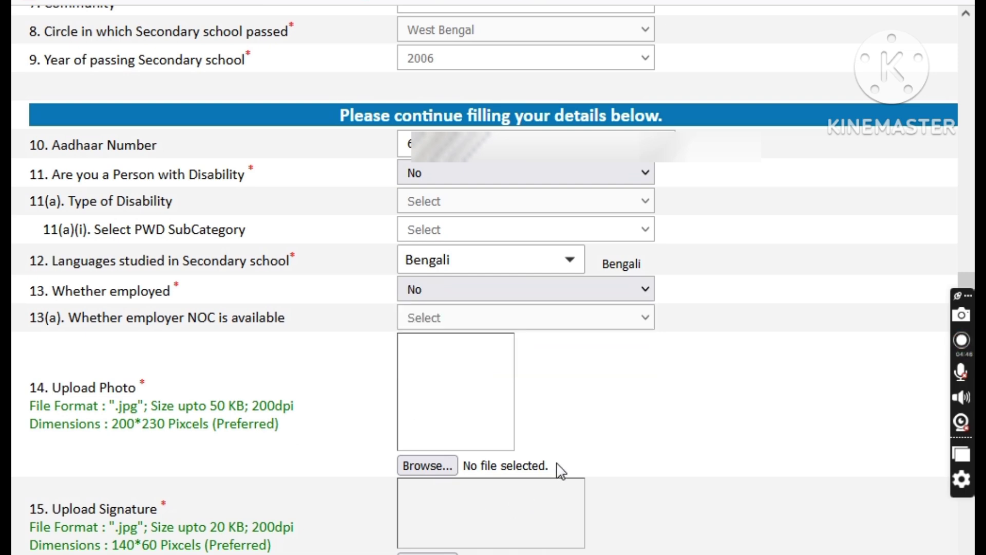
pyautogui.scroll(-3, 623, 440)
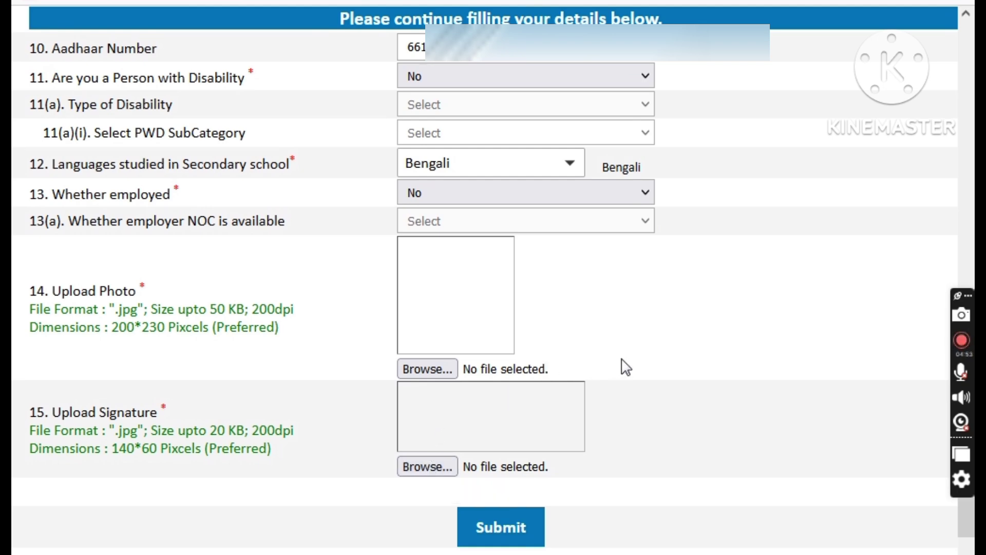
# Attach PASSPORT under Upload Photo and SIGNATURE under Upload Signature
pyautogui.click(436, 372)
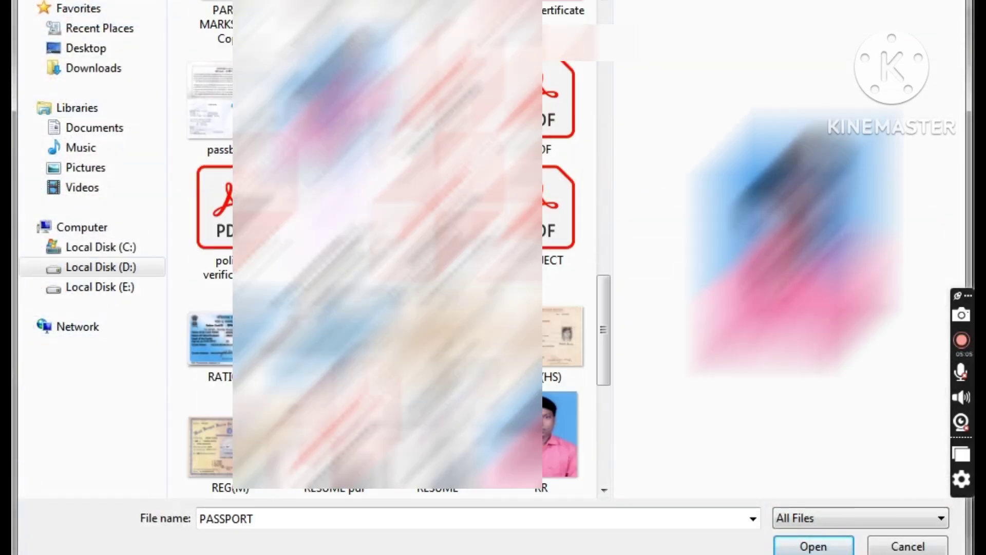
pyautogui.press('Return')
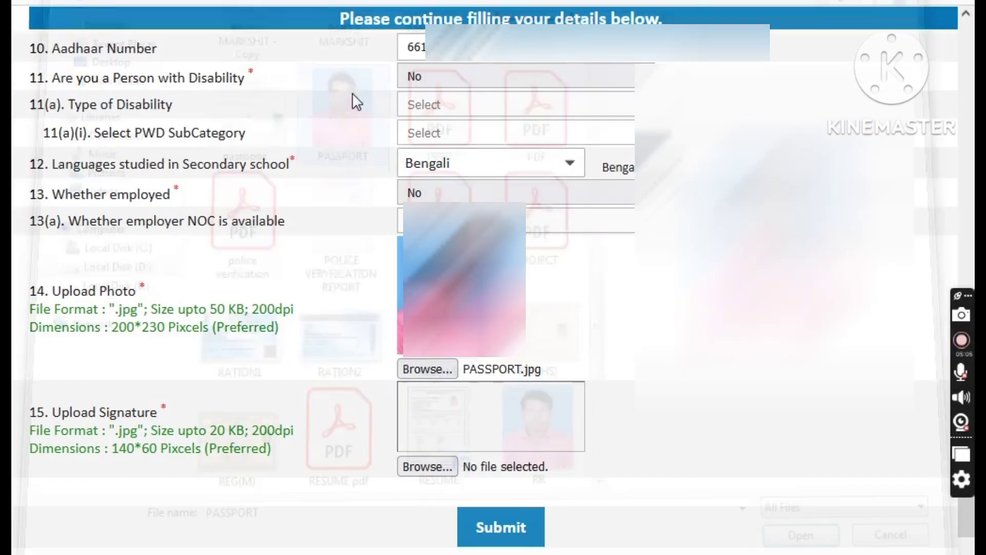
pyautogui.click(436, 467)
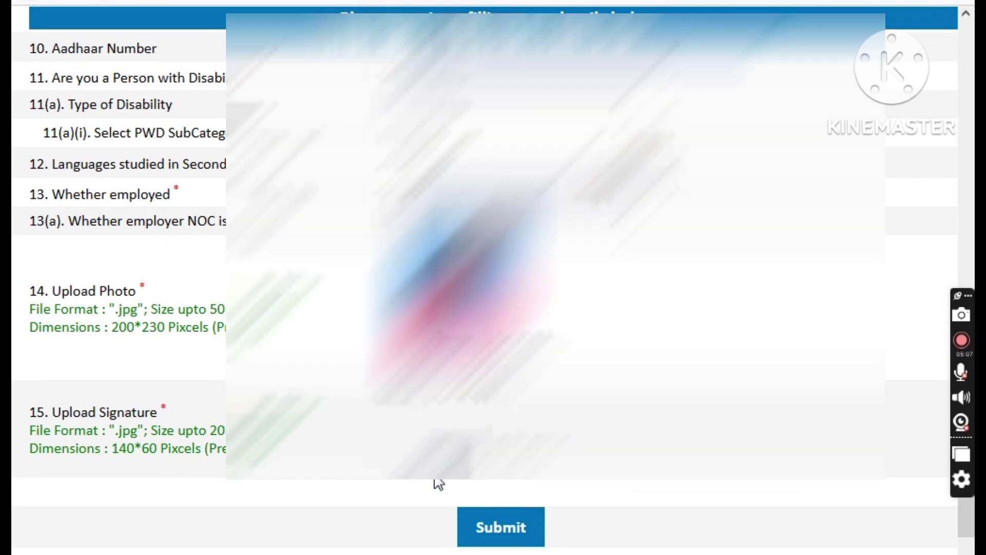
pyautogui.scroll(-10, 400, 247)
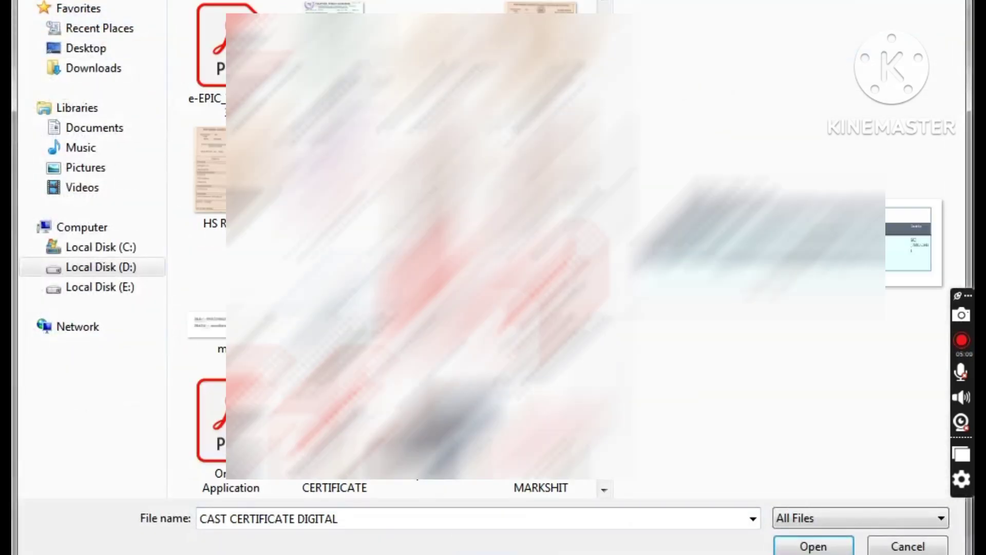
pyautogui.scroll(-5, 401, 246)
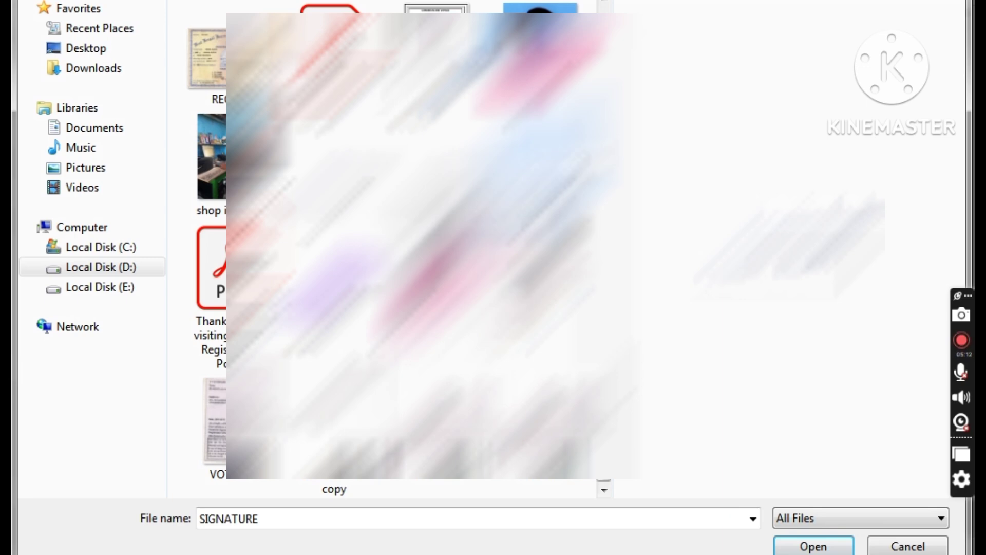
pyautogui.press('Return')
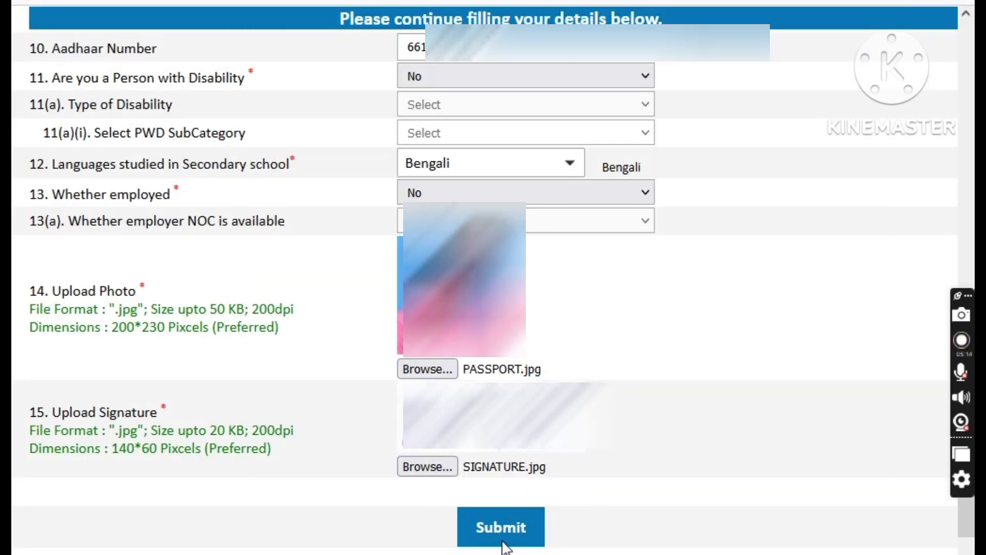
# Review the Registration Details, tick the no-duplicate-registration declaration and submit
pyautogui.click(513, 526)
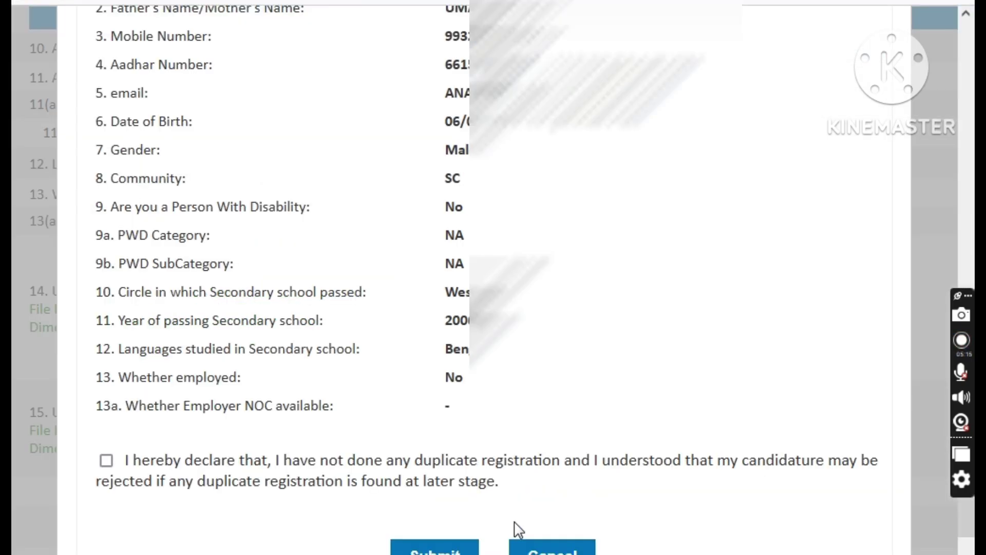
pyautogui.scroll(7, 493, 277)
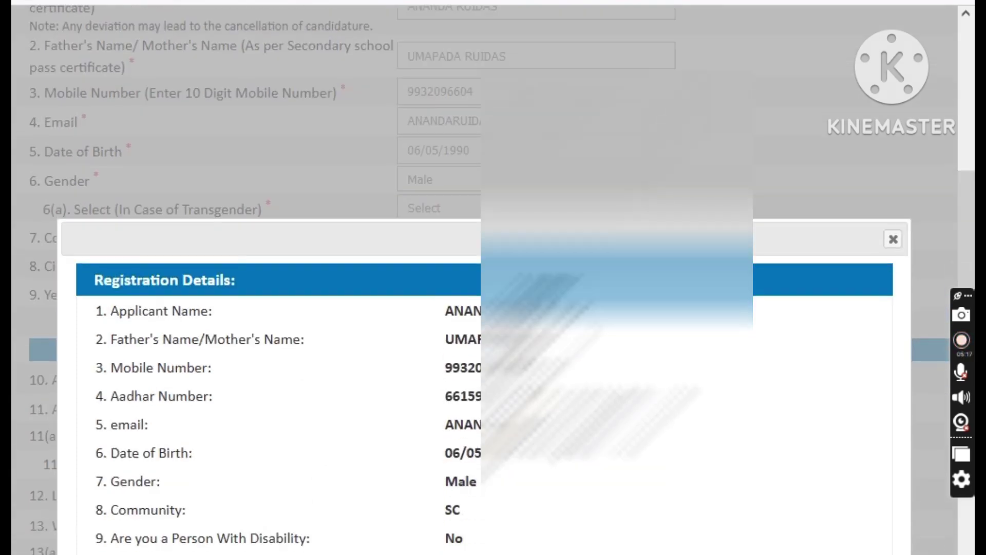
pyautogui.scroll(-3, 492, 277)
pyautogui.scroll(-2, 493, 277)
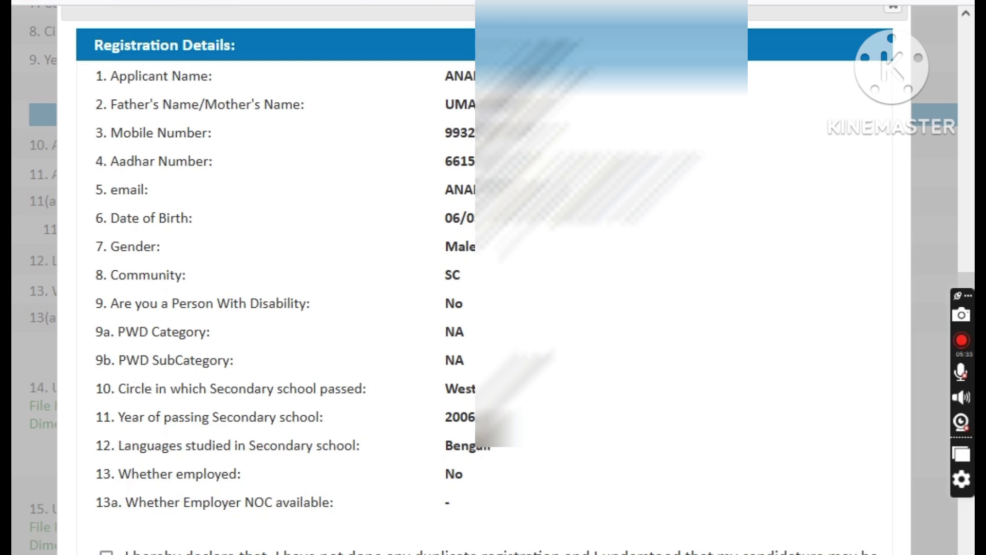
pyautogui.scroll(-3, 482, 277)
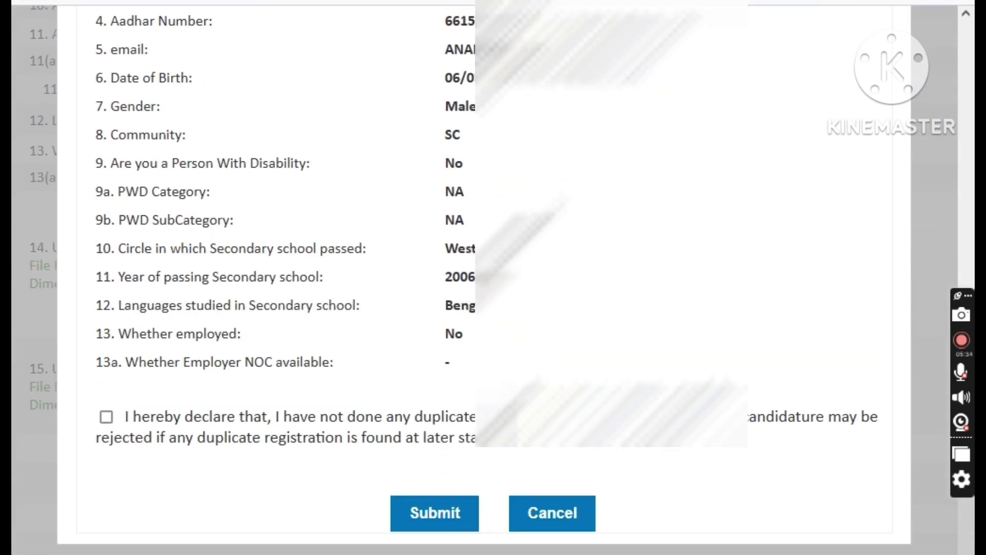
pyautogui.click(106, 417)
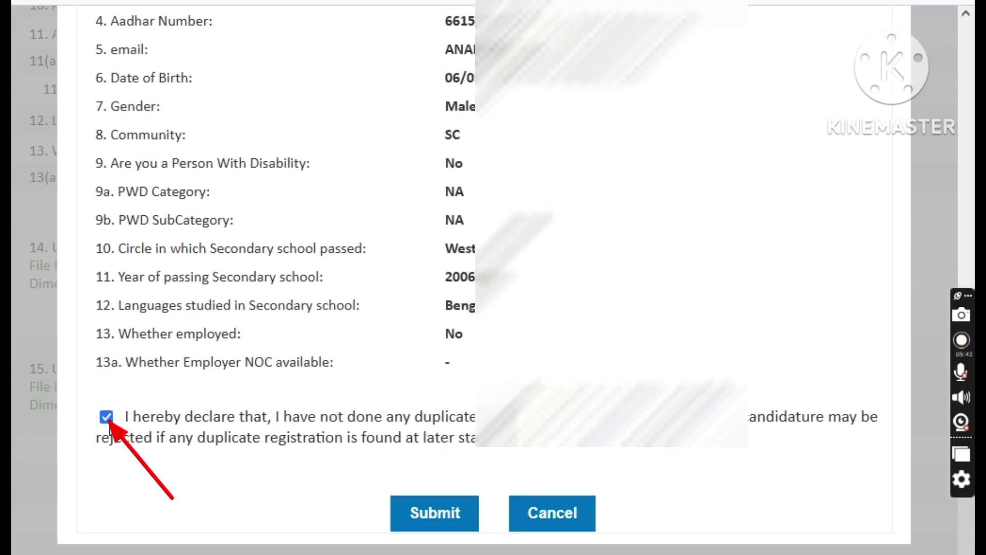
pyautogui.click(431, 513)
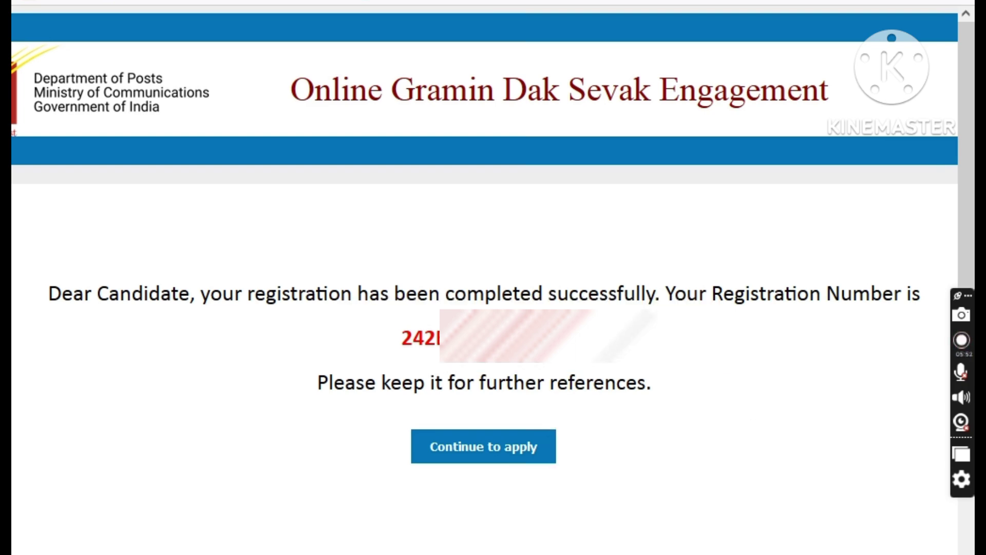
# Continue to the application, pick West Bengal as the circle applying for, and request an OTP
pyautogui.click(479, 455)
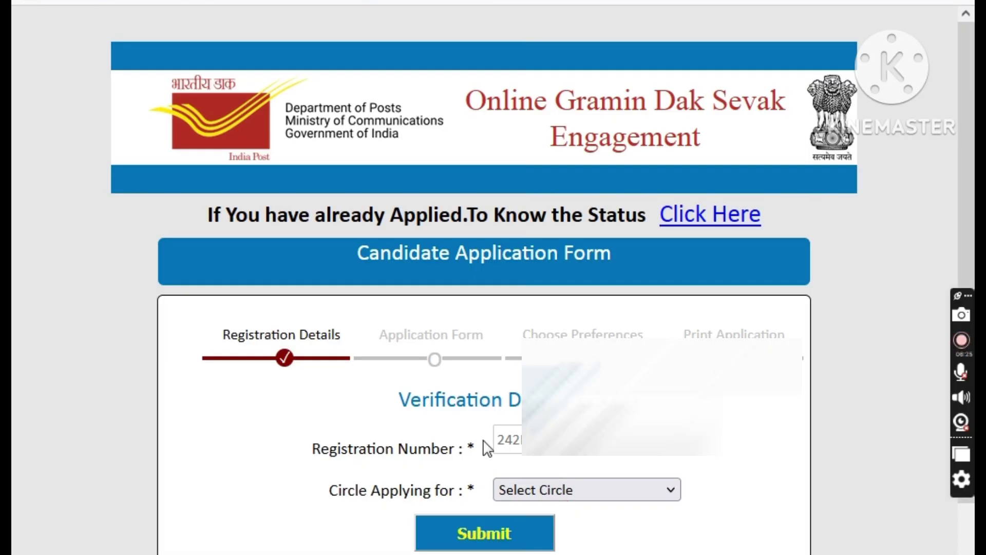
pyautogui.scroll(-2, 539, 393)
pyautogui.click(516, 412)
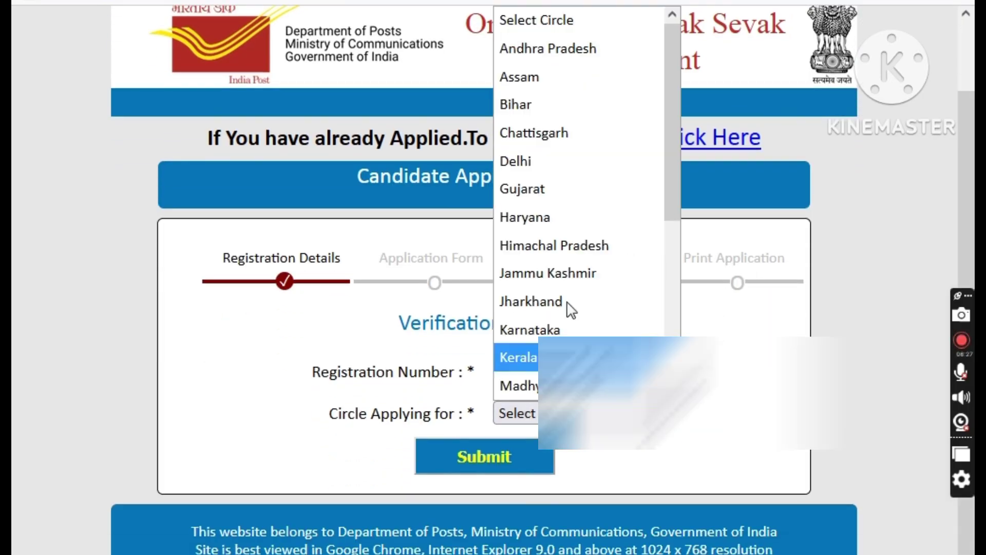
pyautogui.scroll(-5, 568, 308)
pyautogui.press('Return')
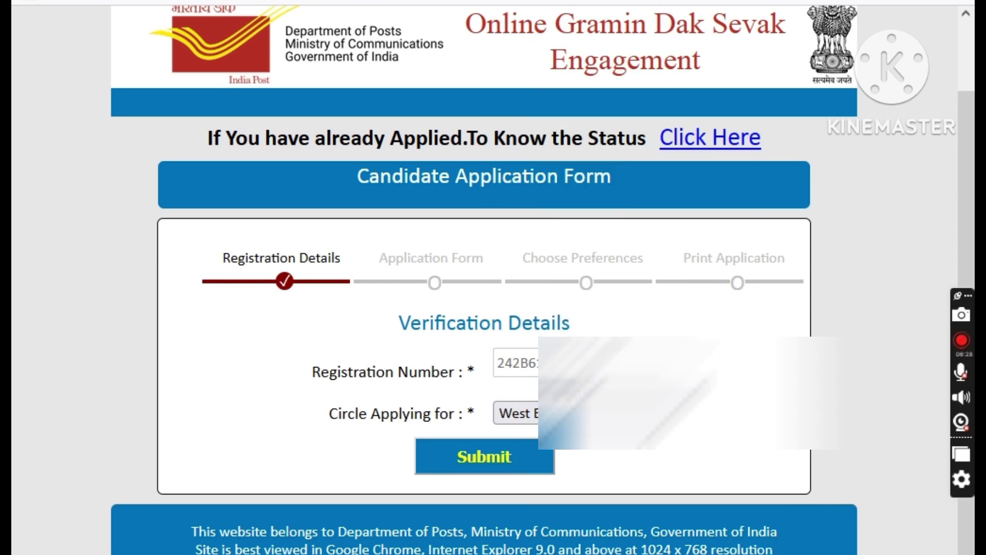
pyautogui.click(493, 457)
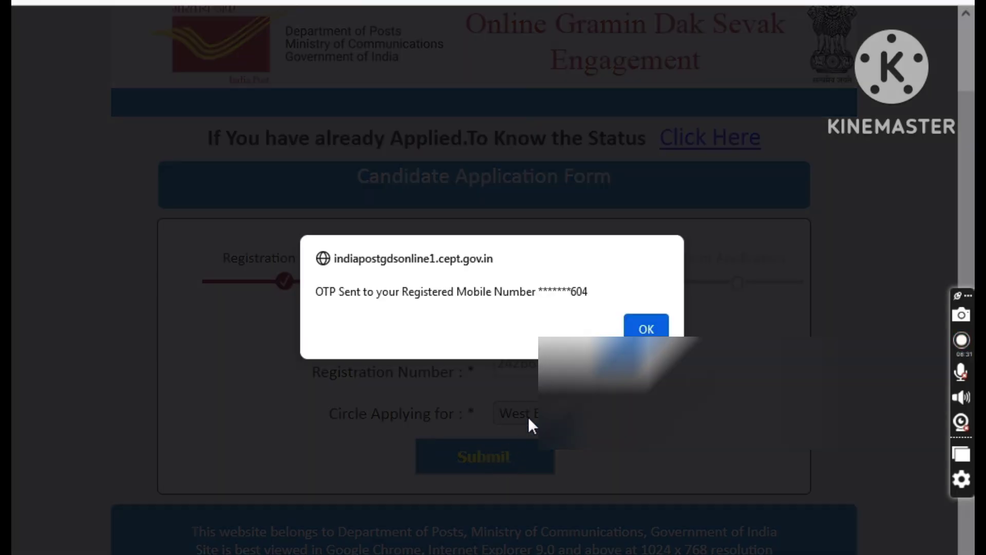
# Dismiss the OTP notice, enter the OTP and captcha, and proceed to the address section
pyautogui.click(646, 328)
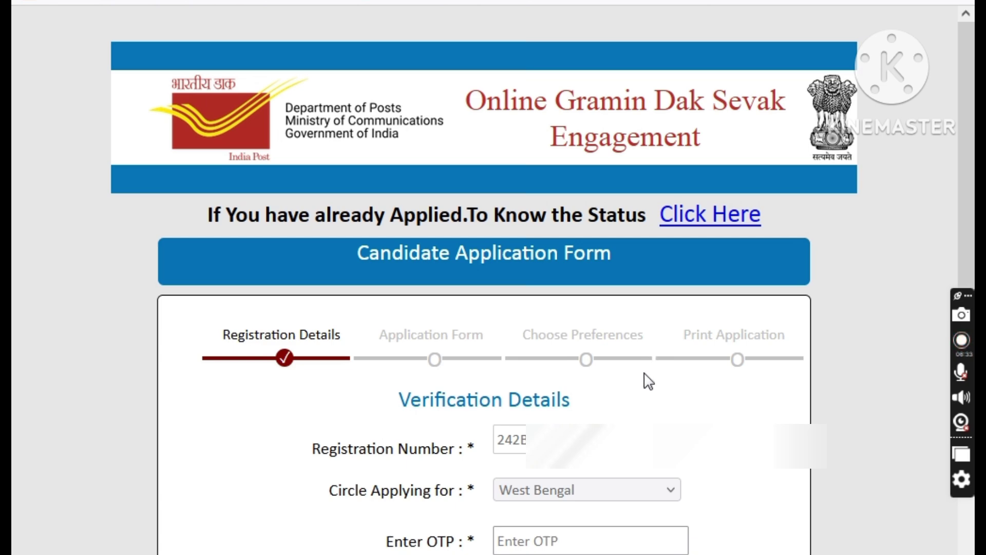
pyautogui.click(572, 539)
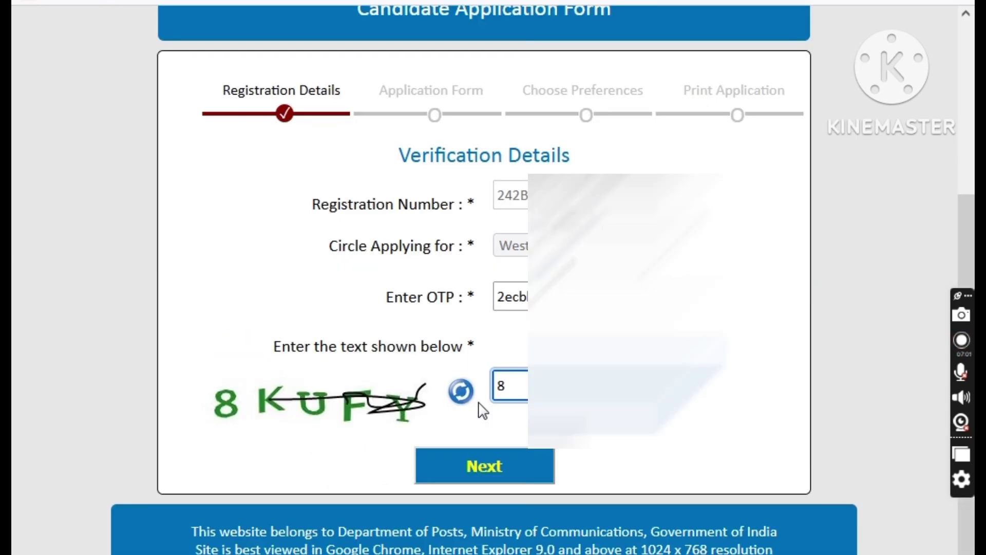
pyautogui.write('L')
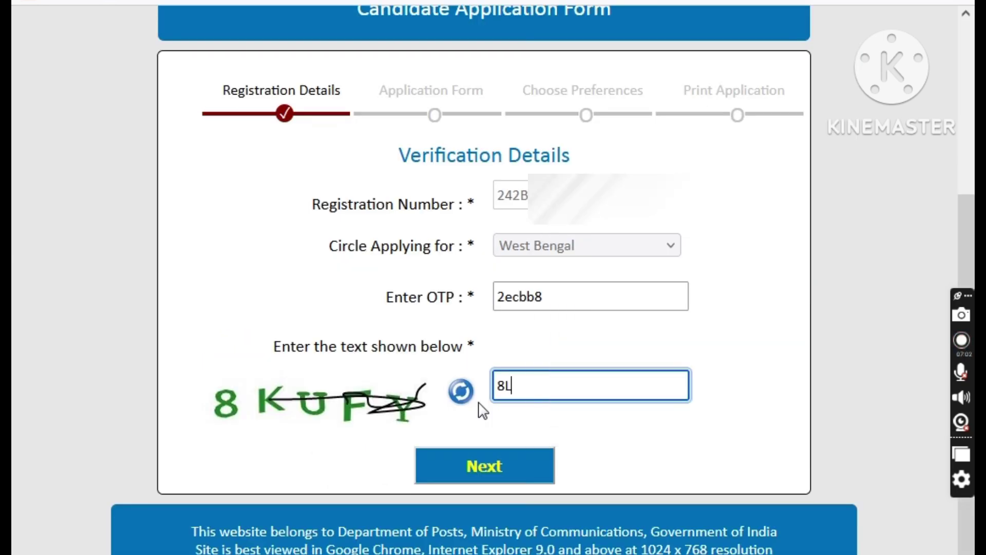
pyautogui.write('KUF')
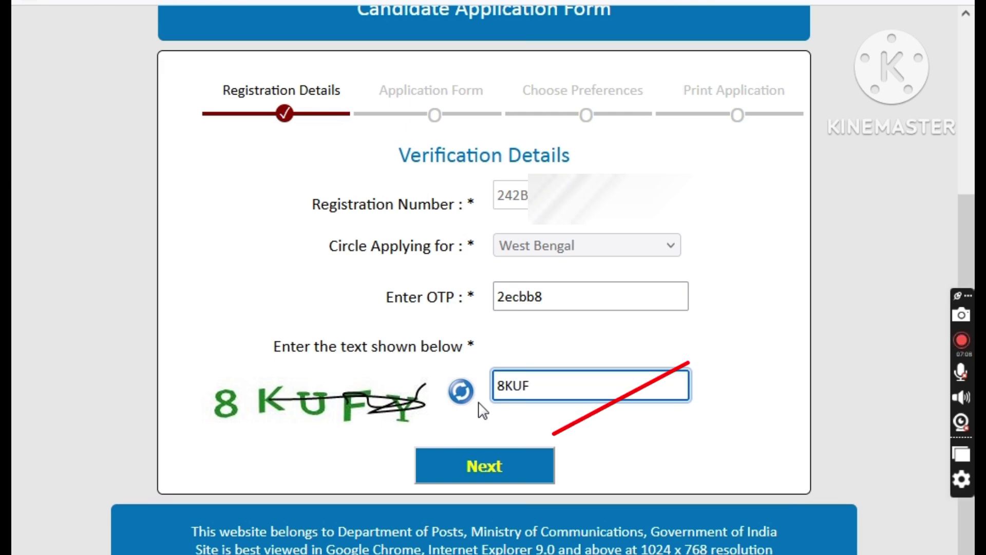
pyautogui.write('Y')
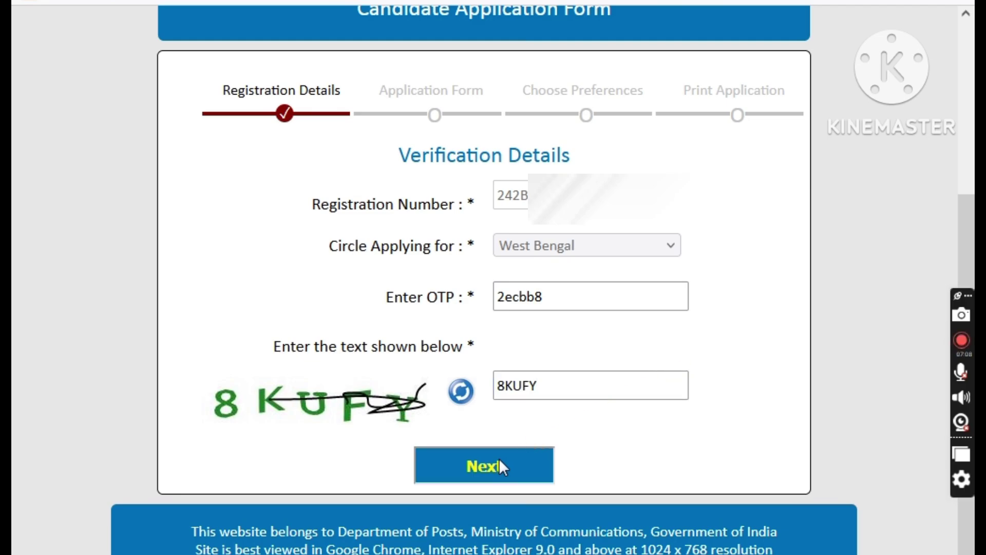
pyautogui.click(498, 458)
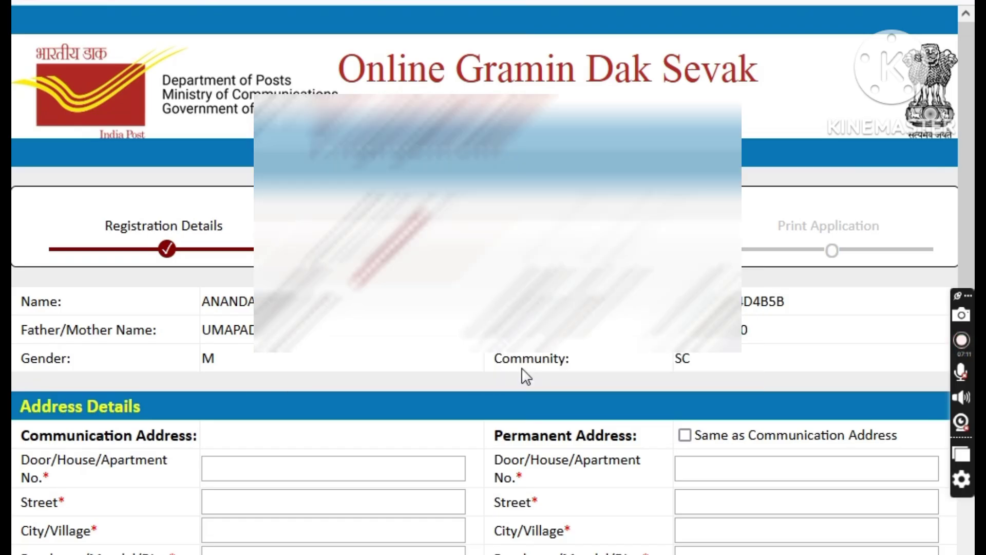
# Set the board to West Bengal Board of Secondary Education (1997 to 2008) with Marks as the result type, then save
pyautogui.scroll(-4, 522, 368)
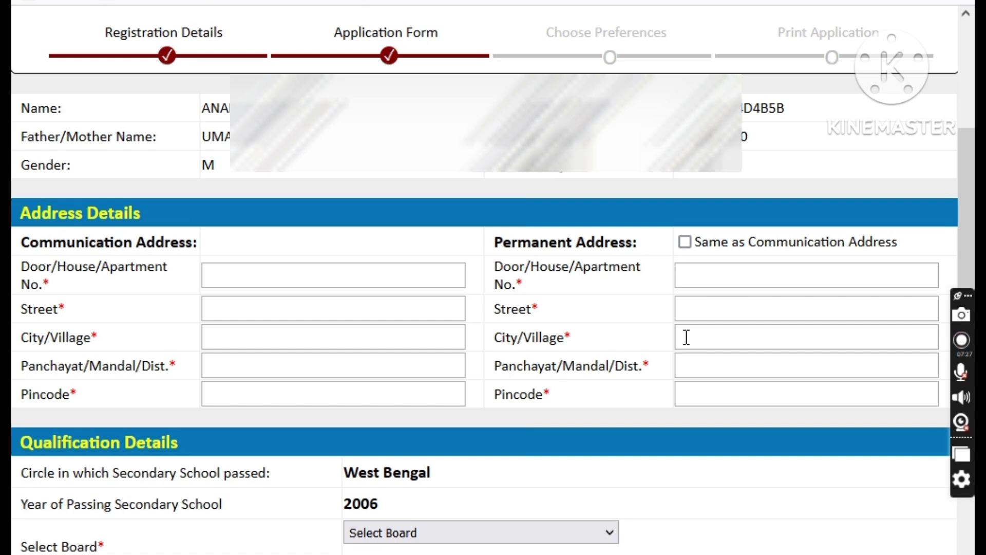
pyautogui.scroll(-5, 687, 338)
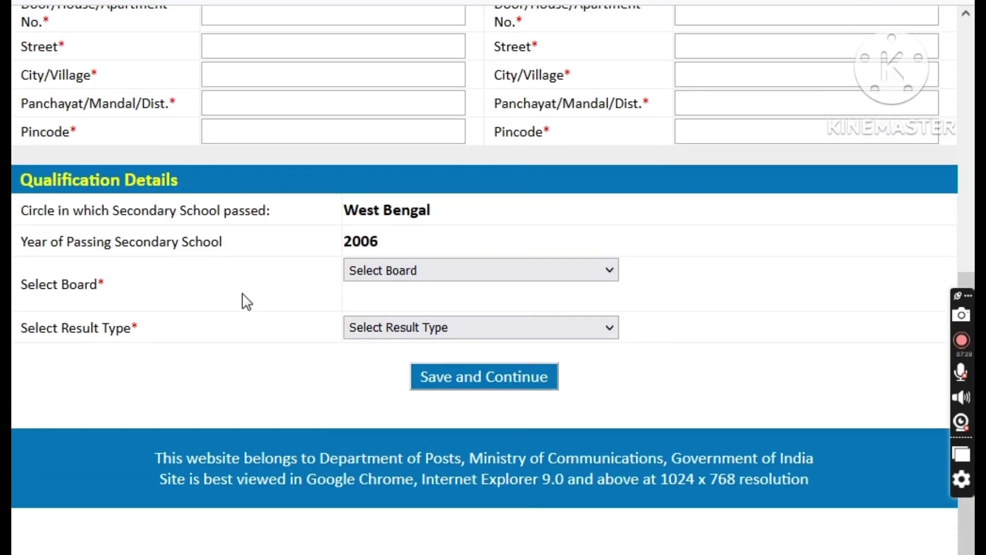
pyautogui.click(388, 272)
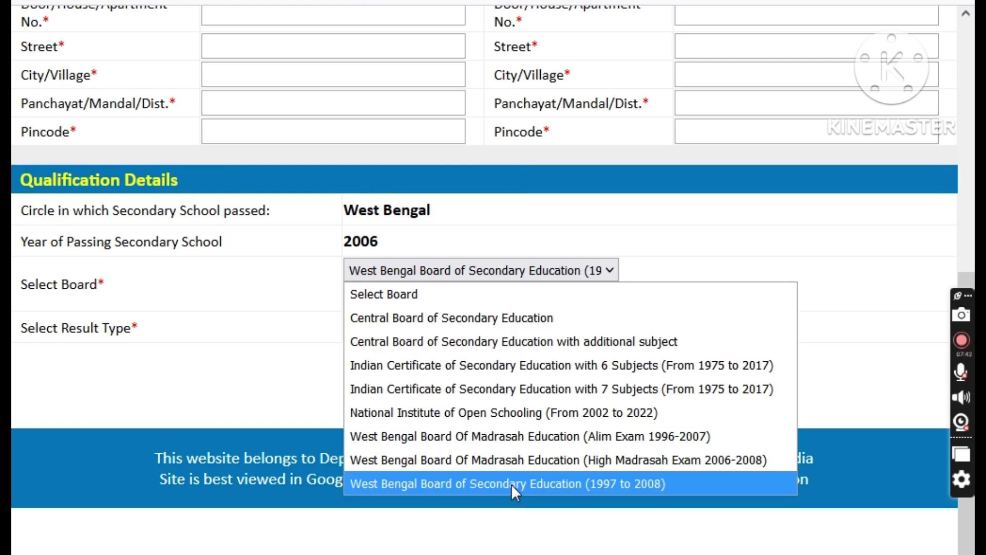
pyautogui.click(512, 482)
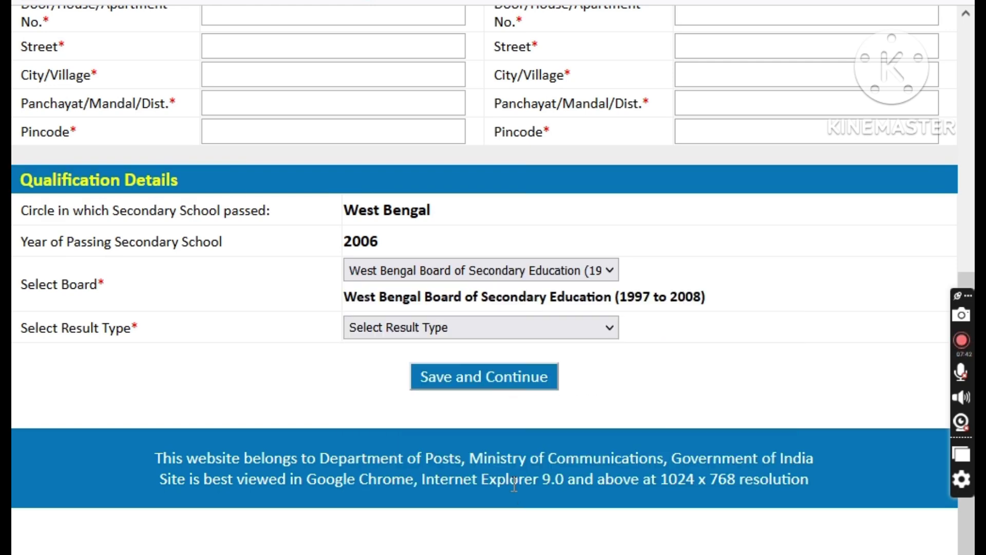
pyautogui.click(483, 327)
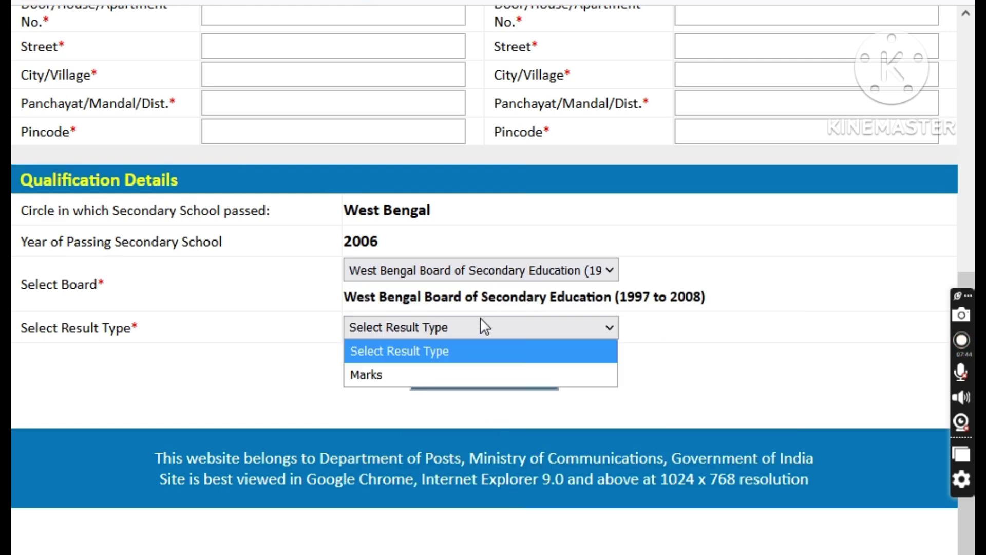
pyautogui.click(464, 382)
pyautogui.click(463, 382)
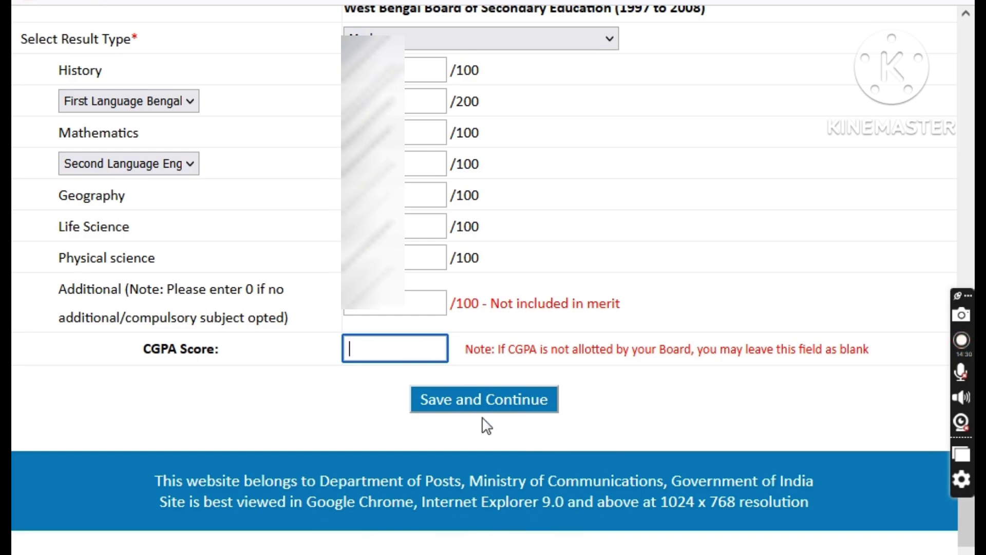
pyautogui.click(487, 408)
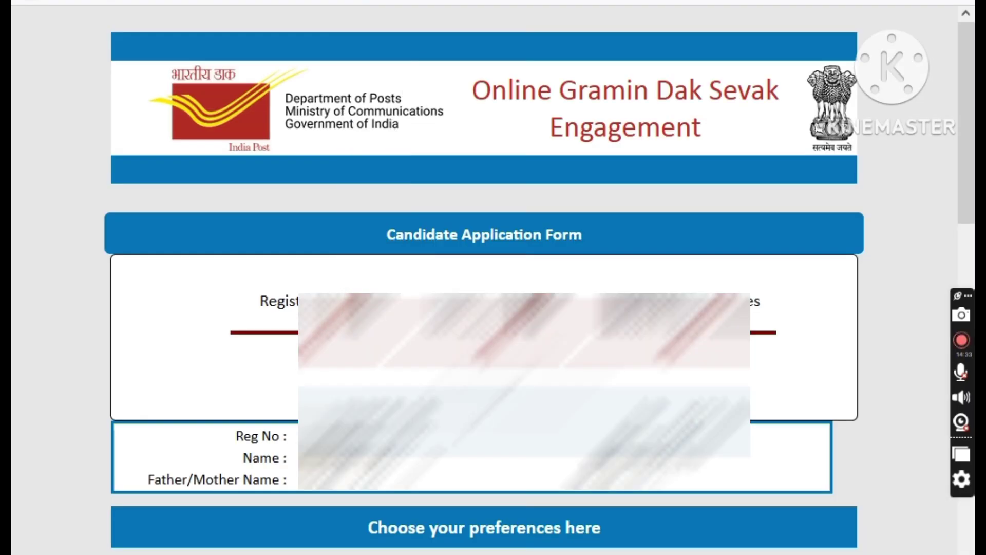
# Select Bankura Division and enter preference 1 for Radhakantapur BO
pyautogui.scroll(-1, 483, 277)
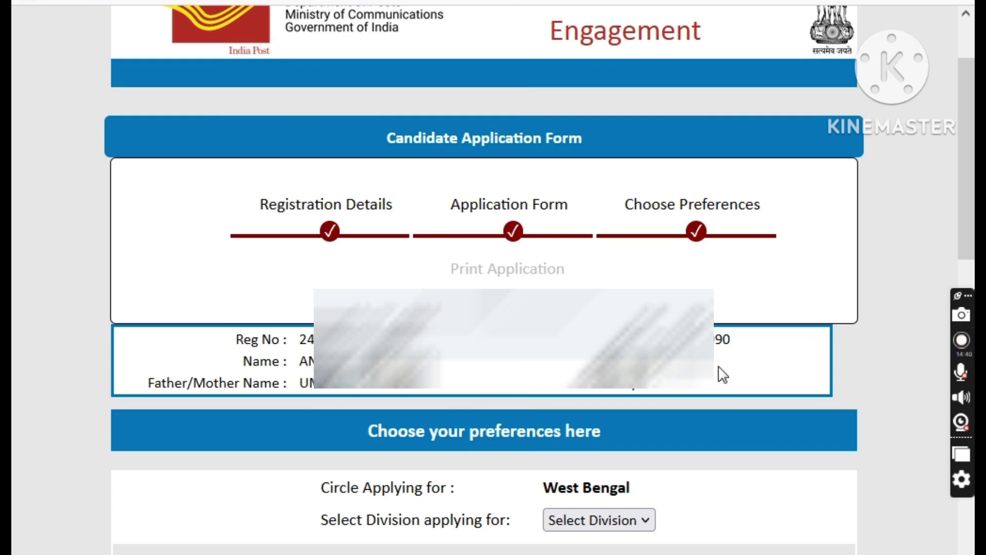
pyautogui.scroll(-5, 718, 367)
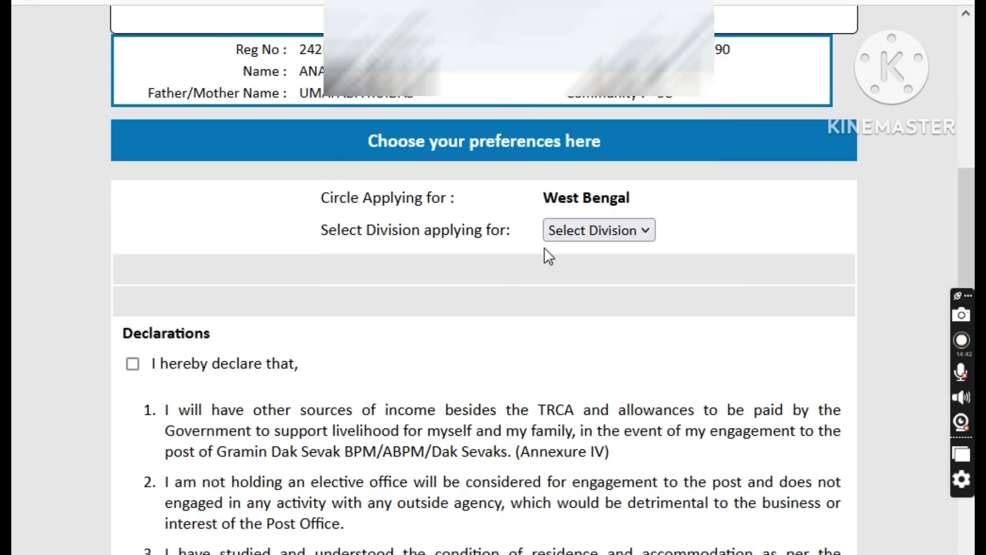
pyautogui.click(560, 236)
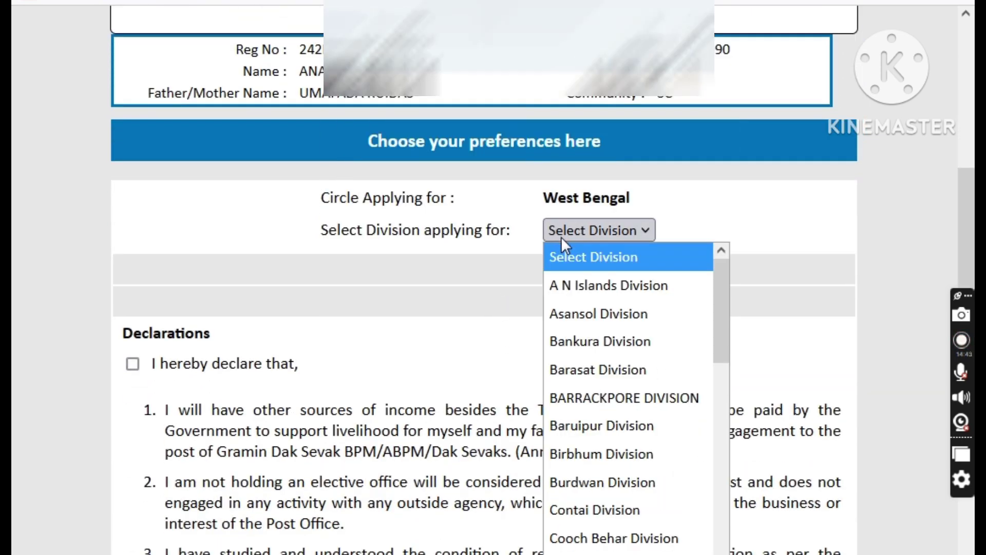
pyautogui.click(627, 342)
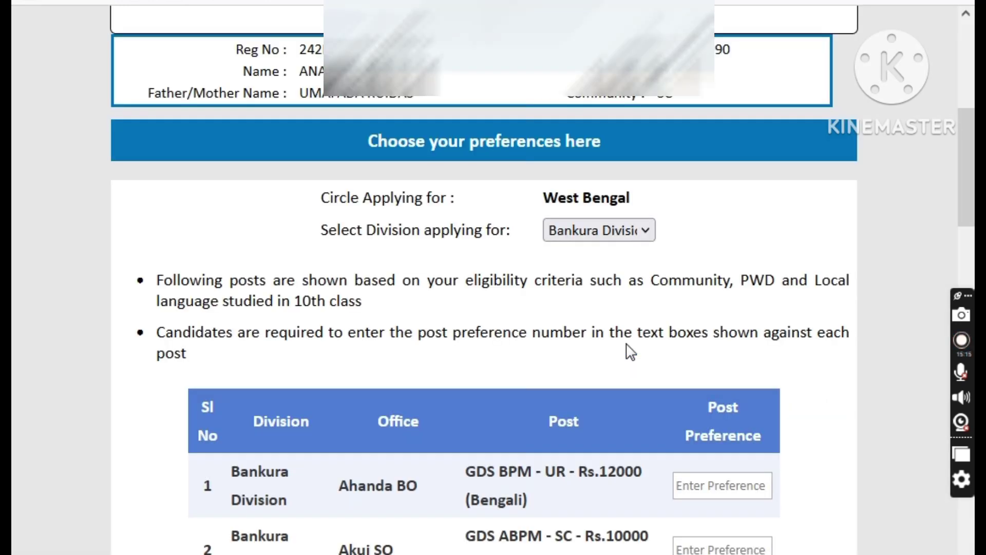
pyautogui.scroll(-3, 630, 352)
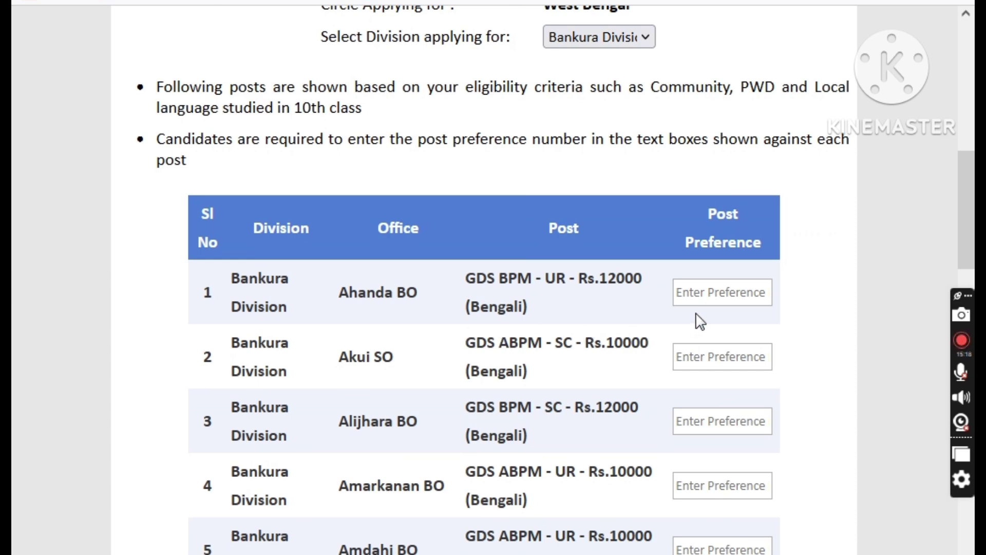
pyautogui.click(714, 294)
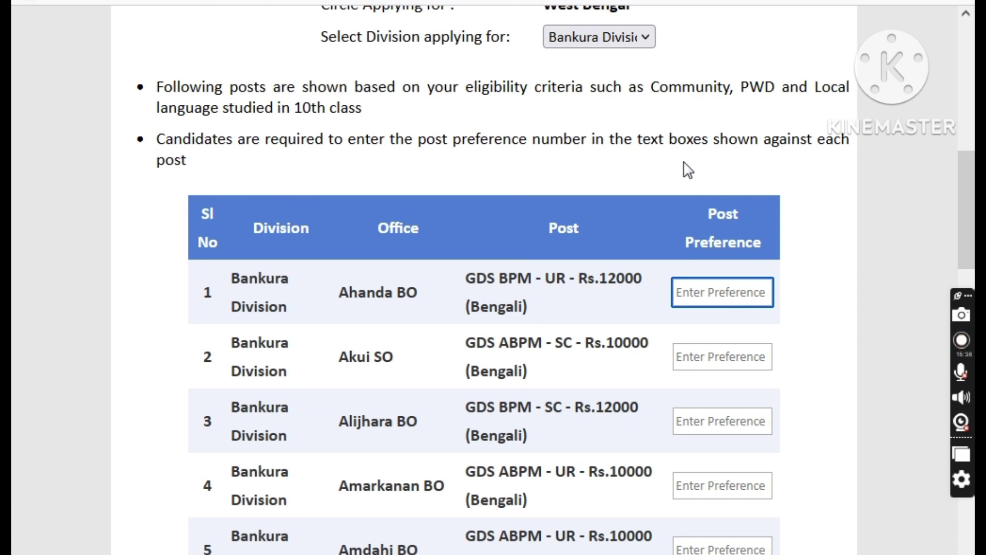
# Download the division's vacancies list, page through to page 9, and give Rasulpur BO preference 5
pyautogui.scroll(-9, 688, 170)
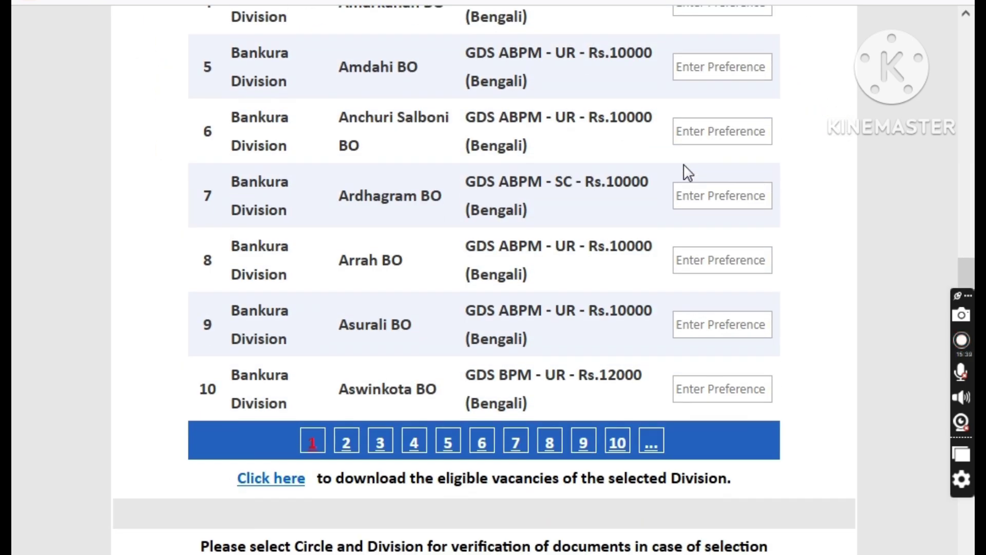
pyautogui.scroll(-4, 688, 172)
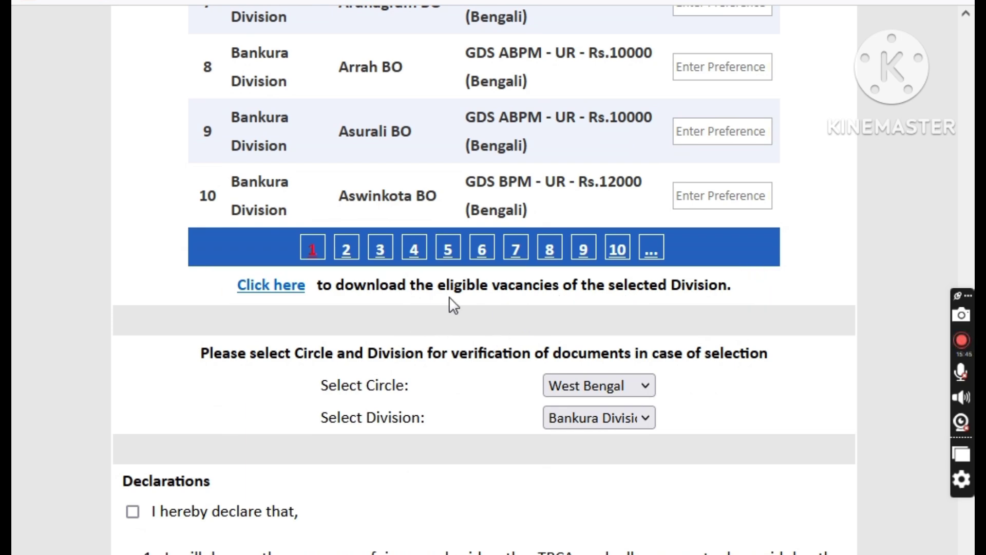
pyautogui.click(263, 290)
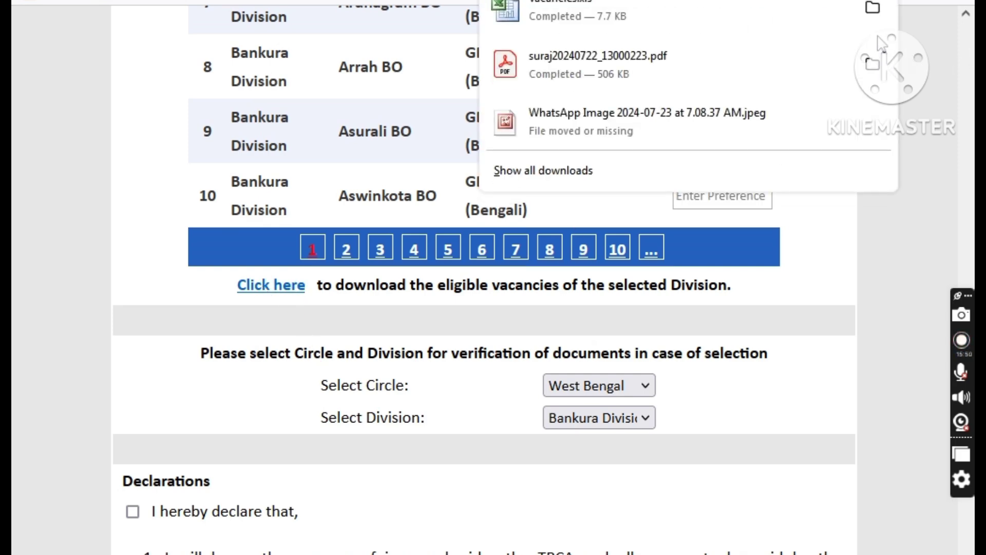
pyautogui.click(877, 18)
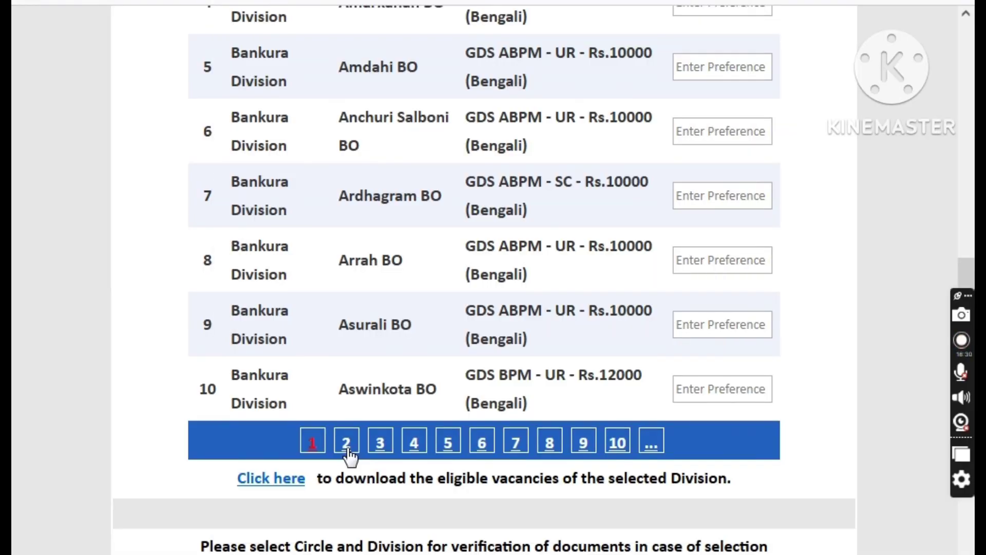
pyautogui.click(346, 443)
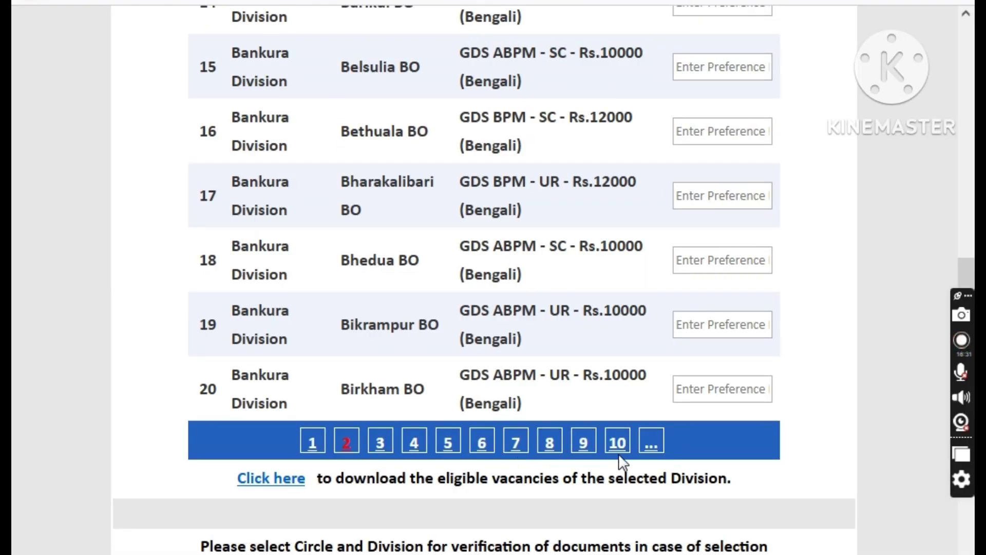
pyautogui.click(582, 444)
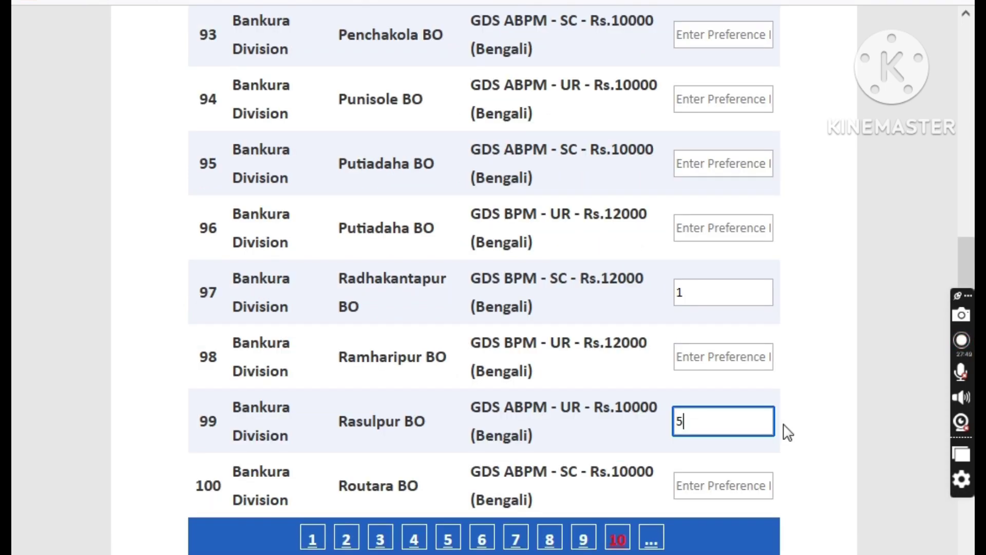
pyautogui.click(801, 426)
pyautogui.scroll(-5, 801, 427)
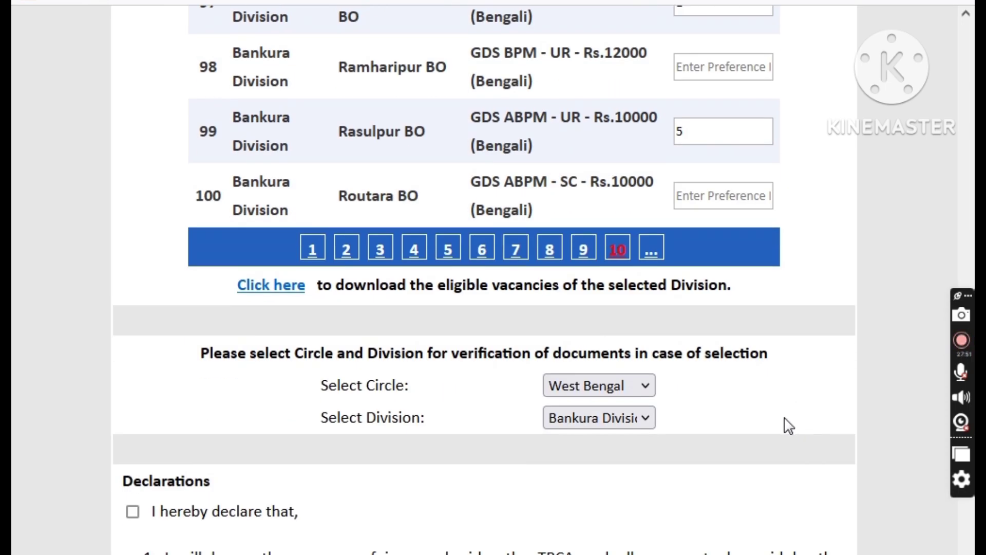
pyautogui.scroll(-3, 660, 463)
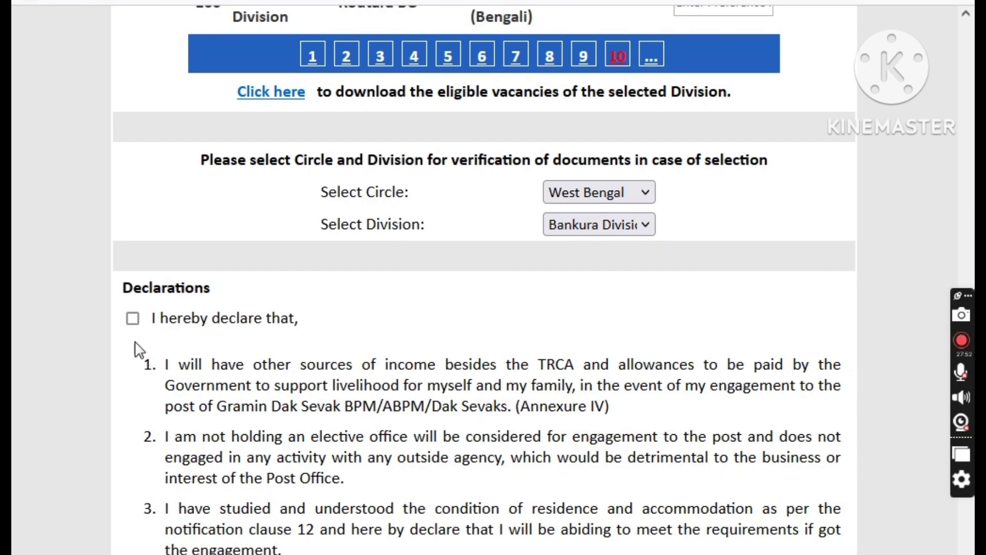
# Accept the 'I hereby declare that' declaration, Save & Proceed, and dismiss the success alert
pyautogui.click(132, 320)
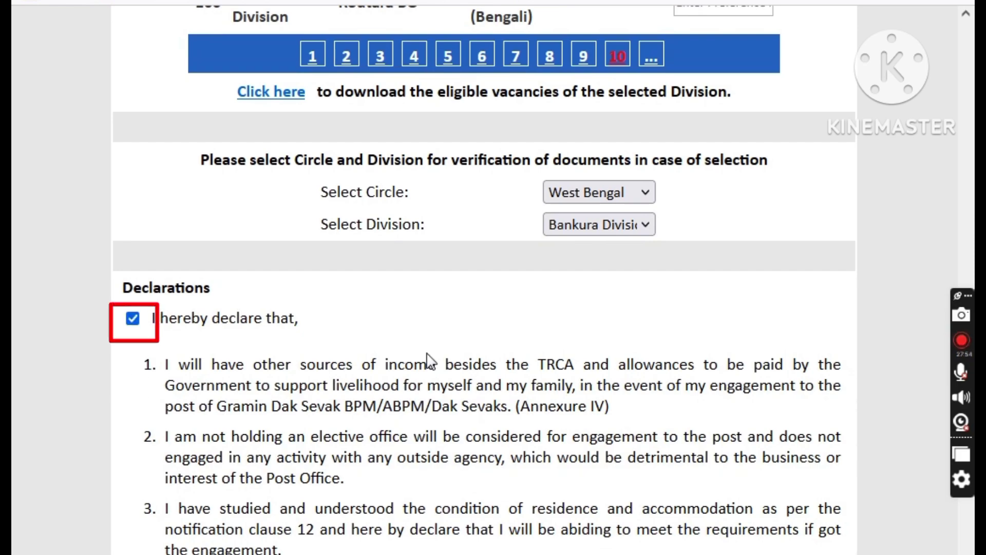
pyautogui.scroll(-8, 434, 354)
pyautogui.scroll(-1, 447, 390)
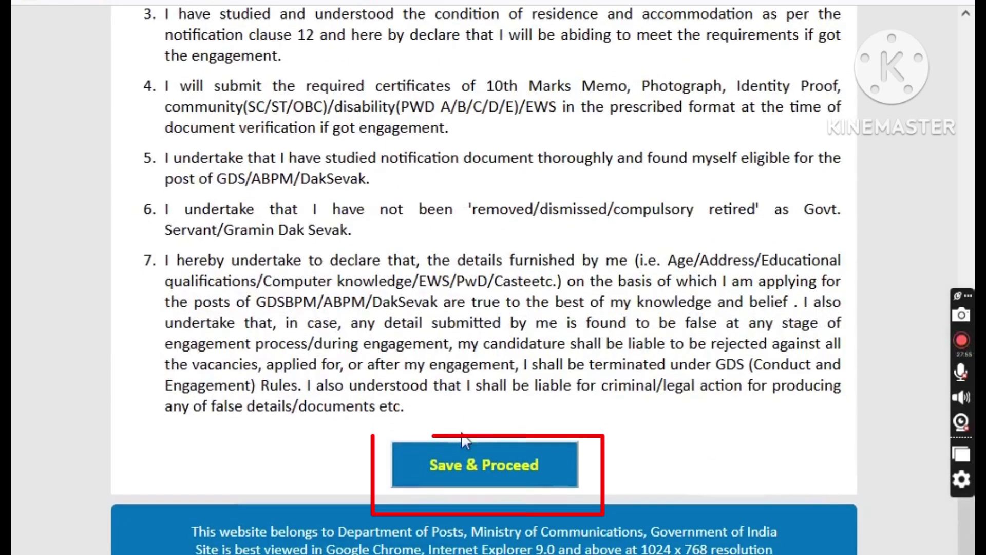
pyautogui.click(472, 465)
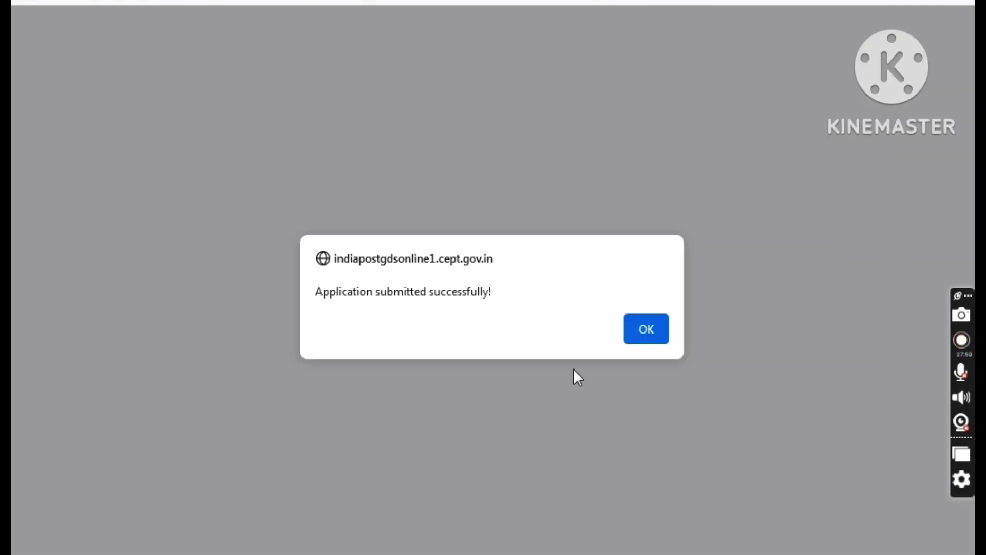
pyautogui.click(646, 330)
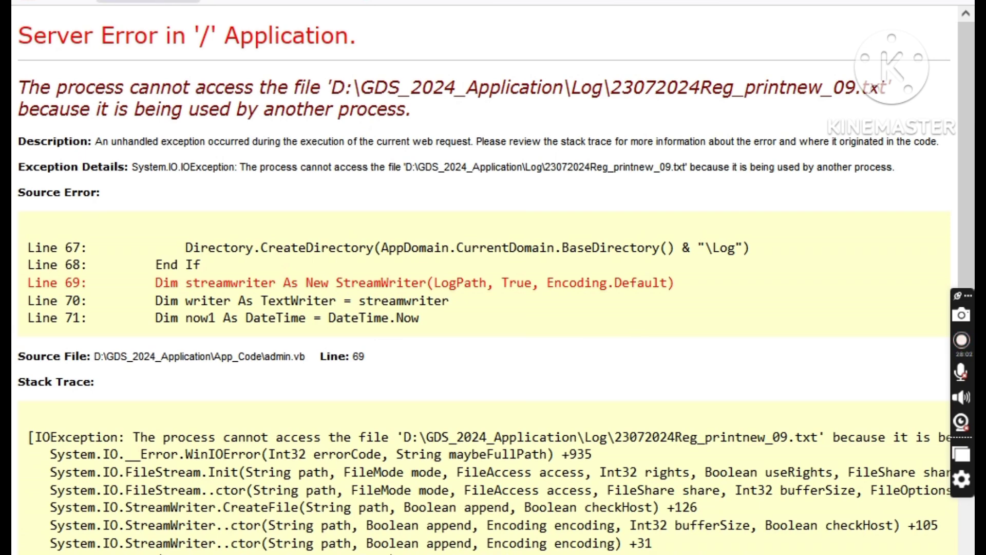
pyautogui.scroll(-1, 356, 136)
pyautogui.scroll(-3, 356, 136)
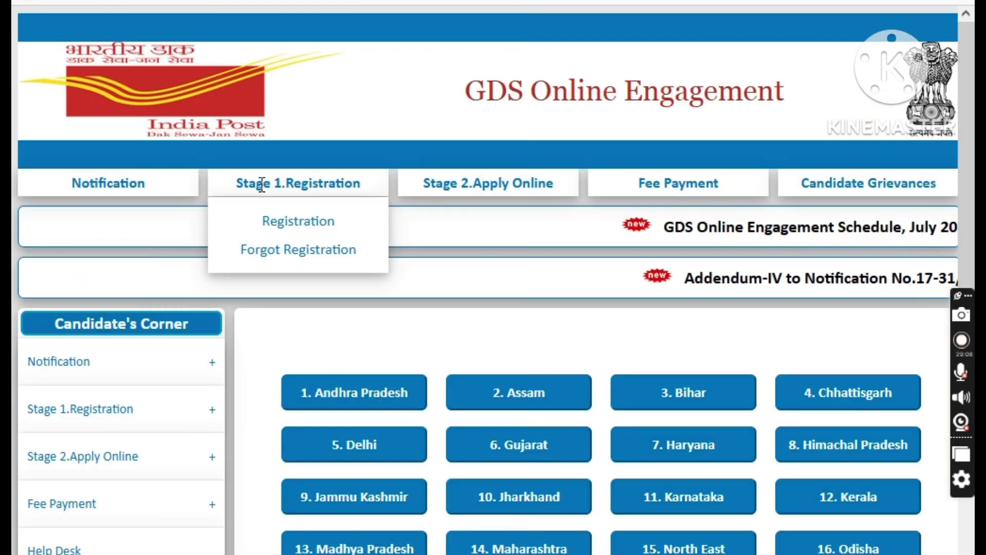
# Submit the registration number with West Bengal as the circle on the Apply form
pyautogui.moveTo(436, 183)
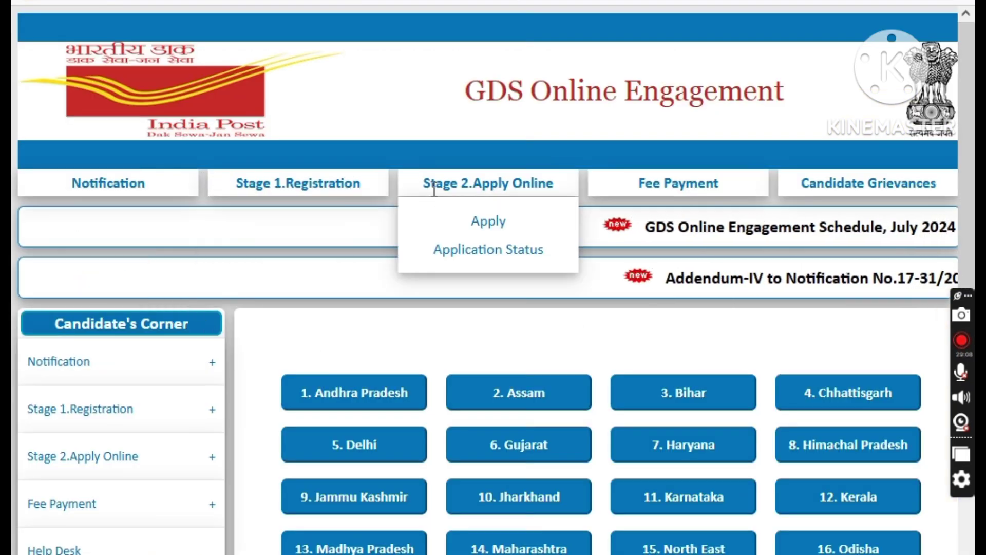
pyautogui.click(497, 222)
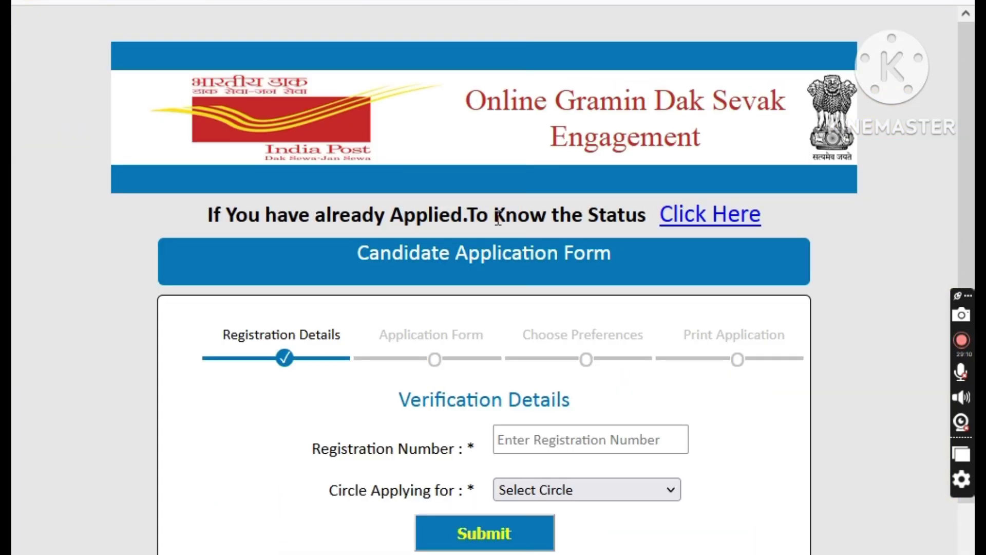
pyautogui.click(564, 435)
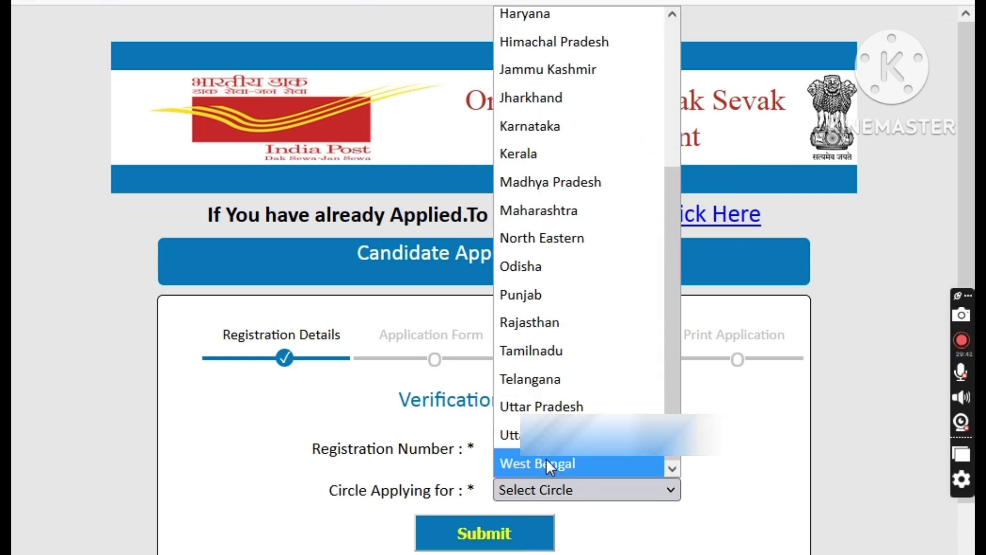
pyautogui.click(547, 462)
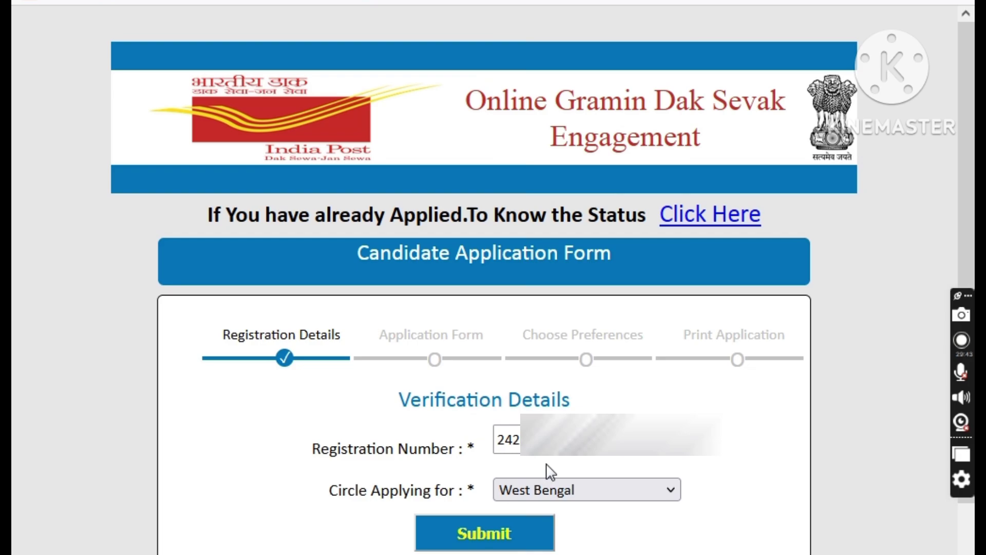
pyautogui.click(491, 534)
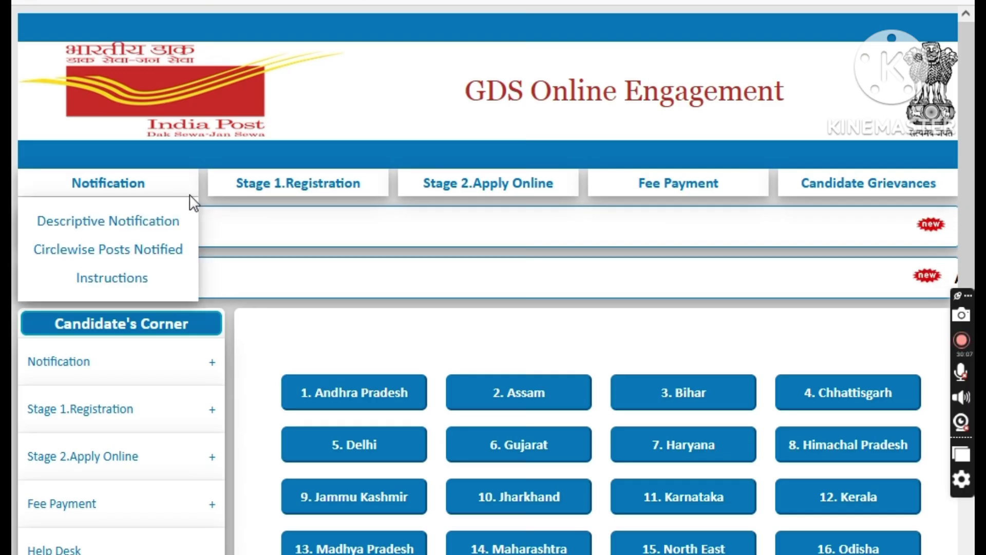
# Look up the existing application in Application Status using the registration number
pyautogui.moveTo(660, 190)
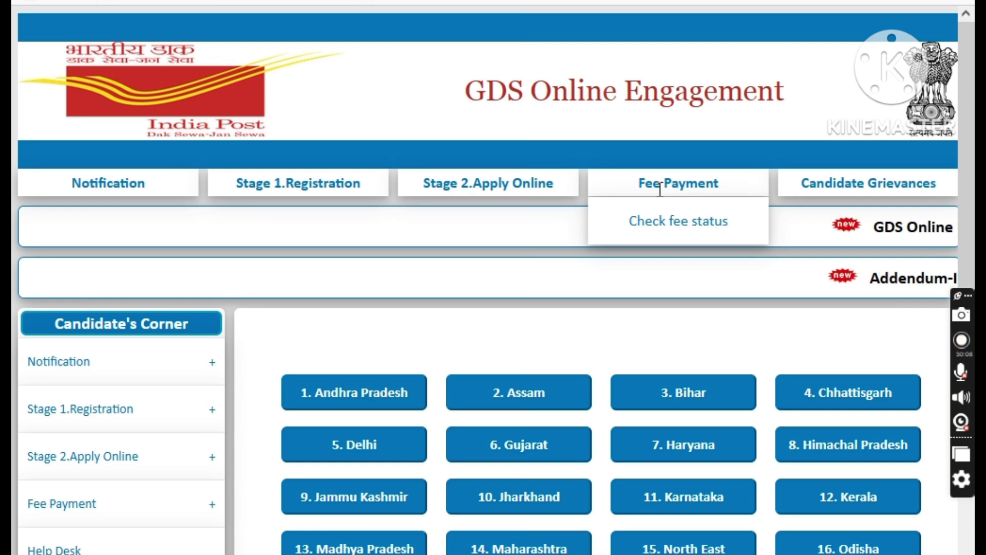
pyautogui.moveTo(518, 177)
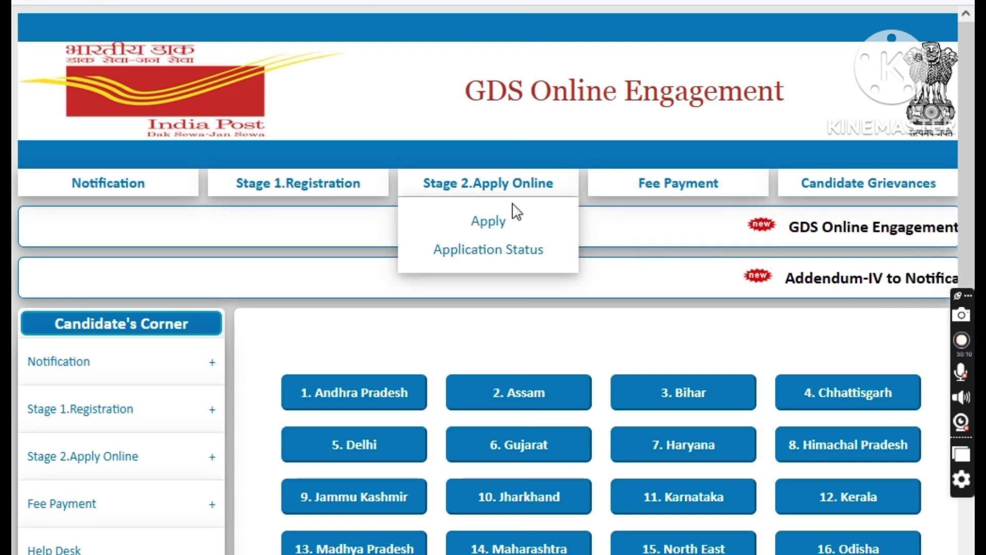
pyautogui.click(503, 251)
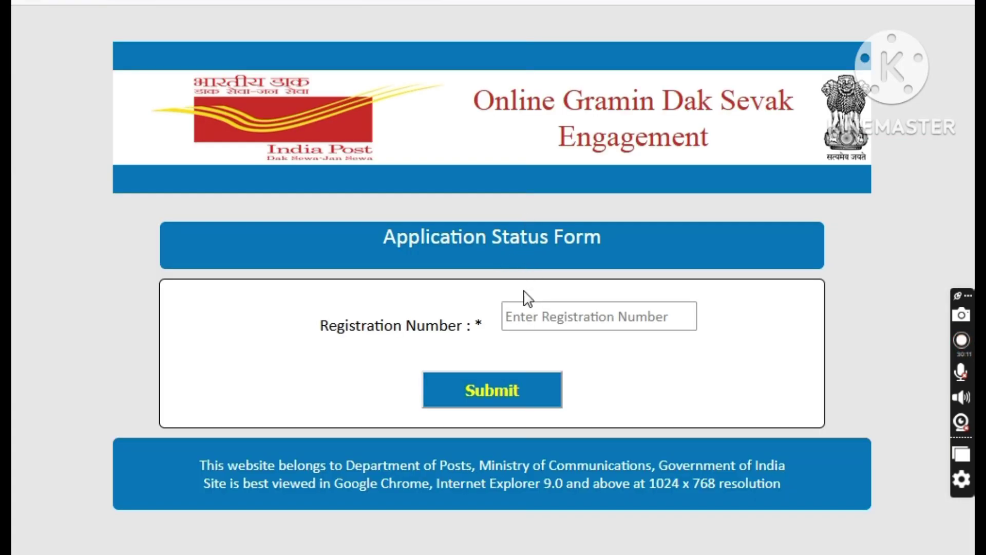
pyautogui.click(539, 315)
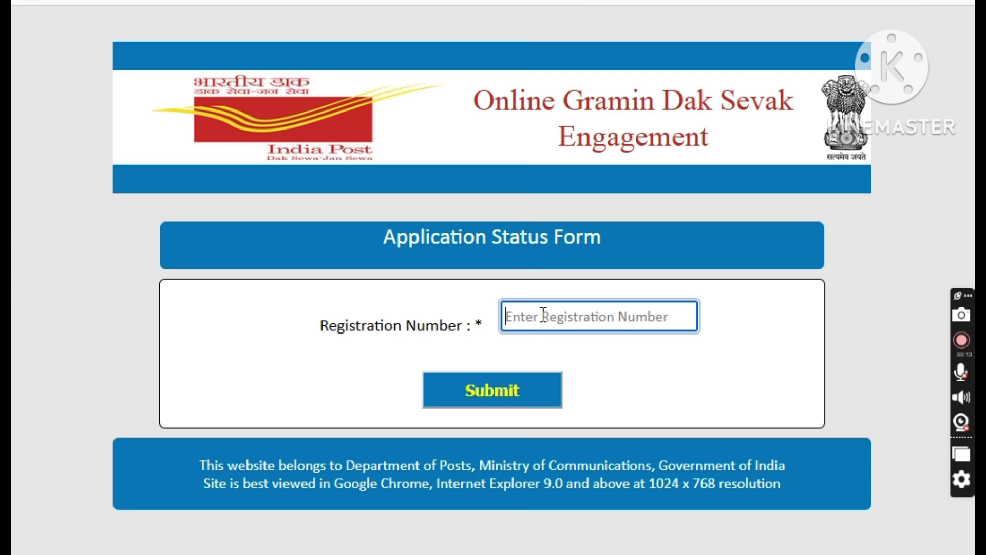
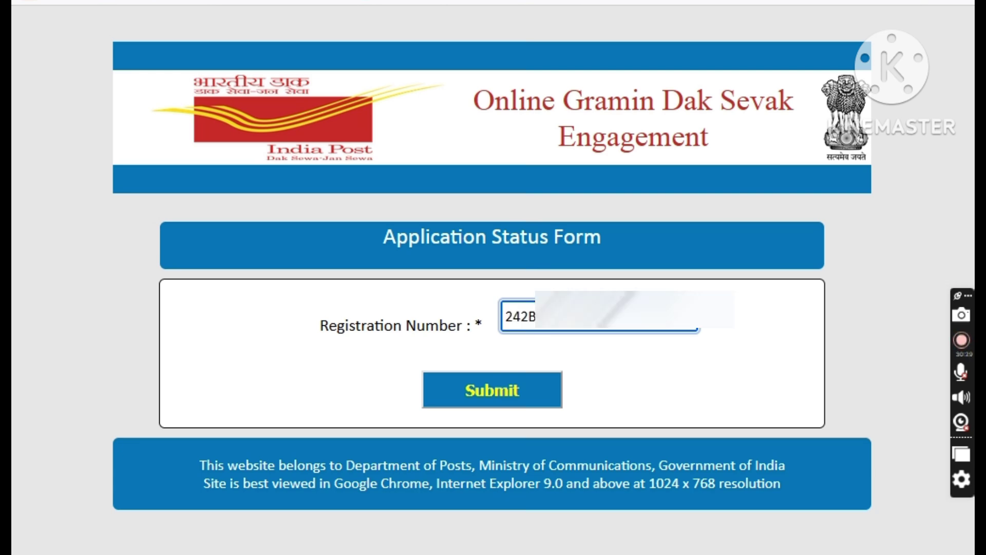
pyautogui.click(496, 388)
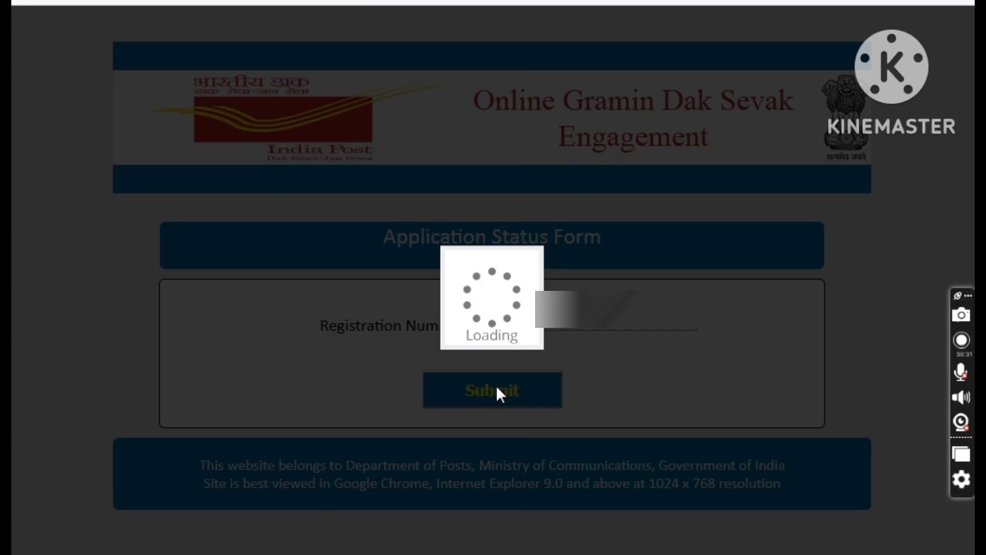
# Enter the candidate's mobile number and the captcha text on the verification page
pyautogui.scroll(-3, 501, 395)
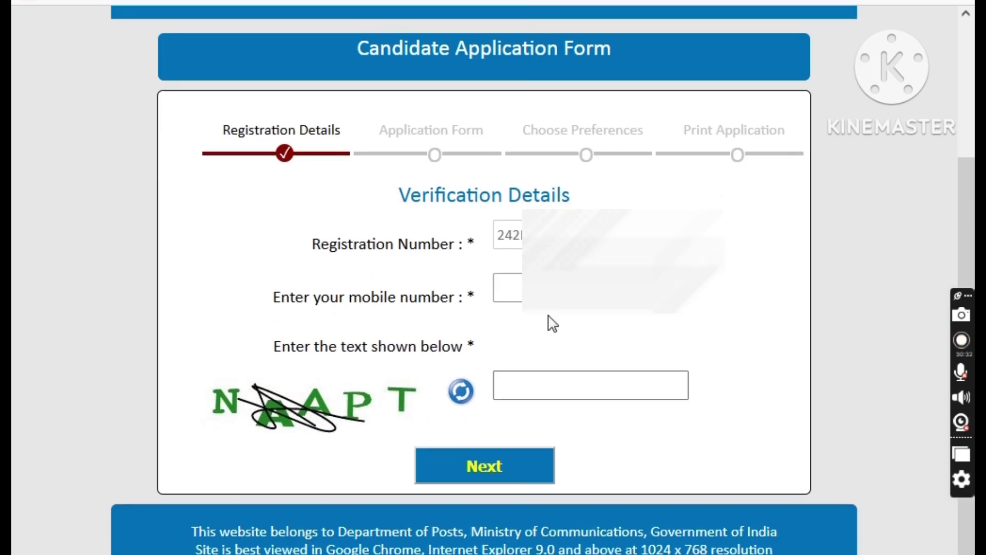
pyautogui.click(514, 288)
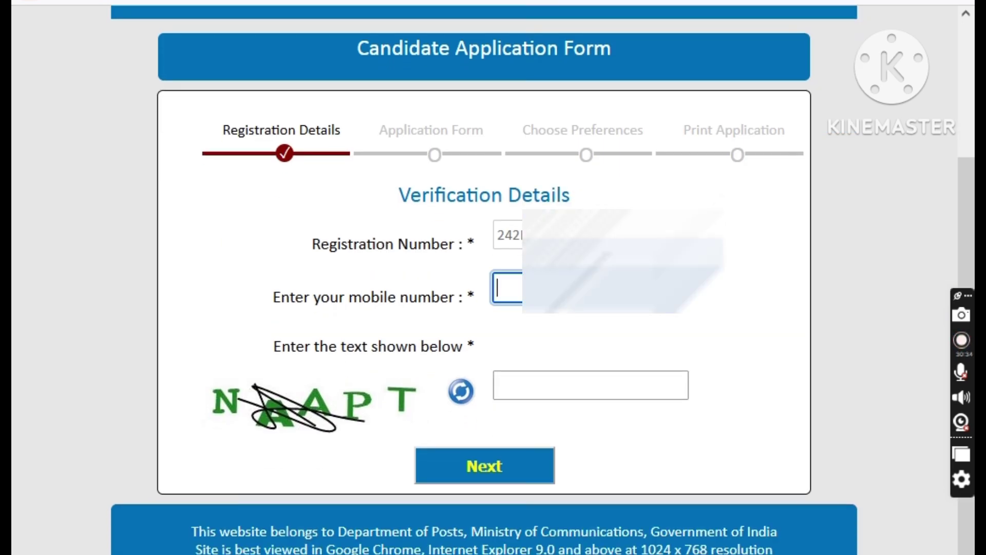
pyautogui.write('993')
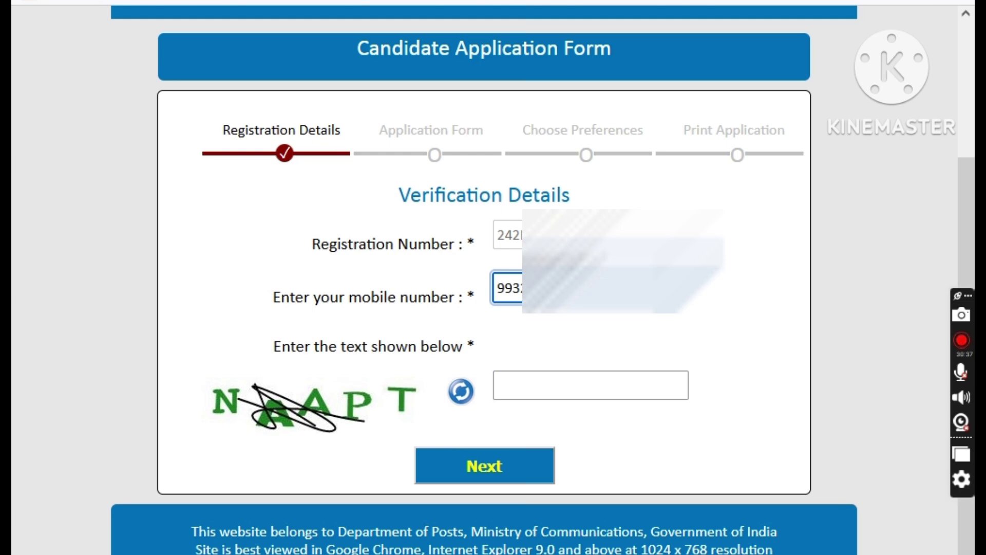
pyautogui.click(622, 384)
pyautogui.write('NAA')
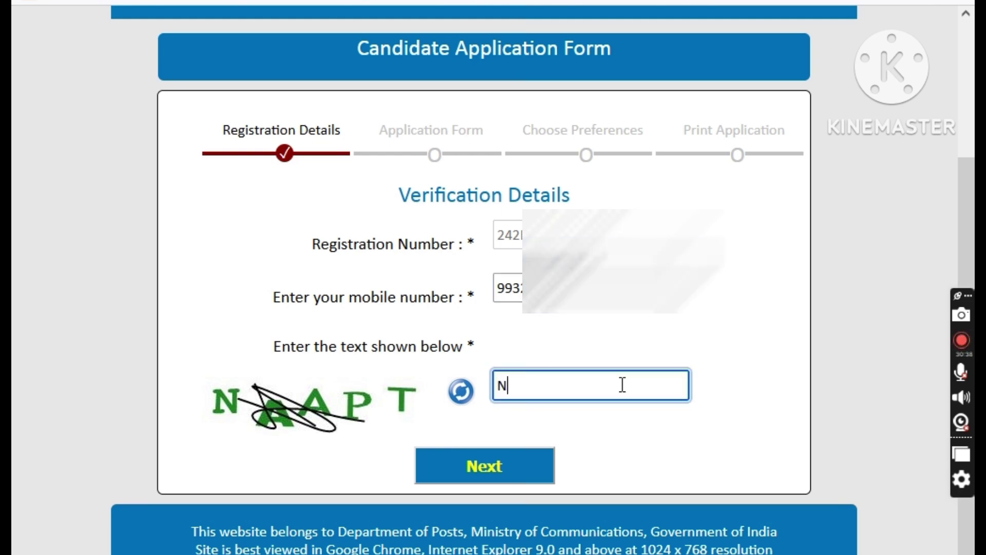
pyautogui.write('PT')
# Pass verification with Next and scroll the submitted application down to the Annexure preference table and back
pyautogui.click(522, 459)
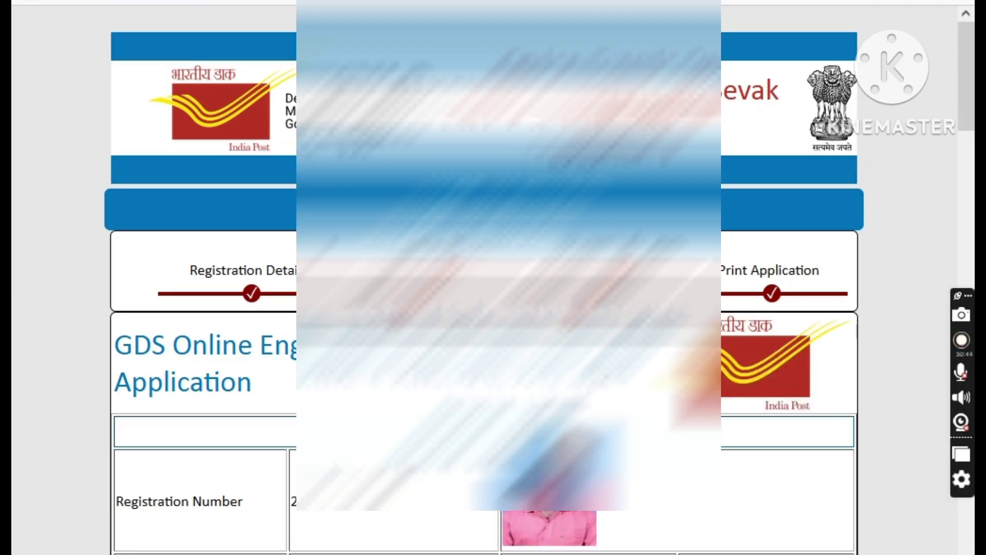
pyautogui.scroll(-9, 483, 277)
pyautogui.scroll(-17, 483, 278)
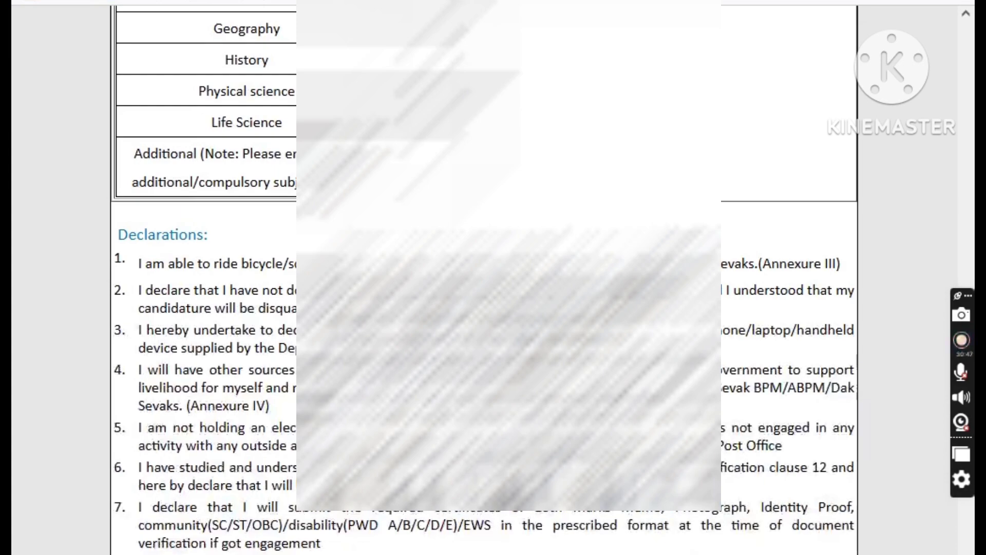
pyautogui.scroll(-8, 482, 277)
pyautogui.scroll(-6, 483, 277)
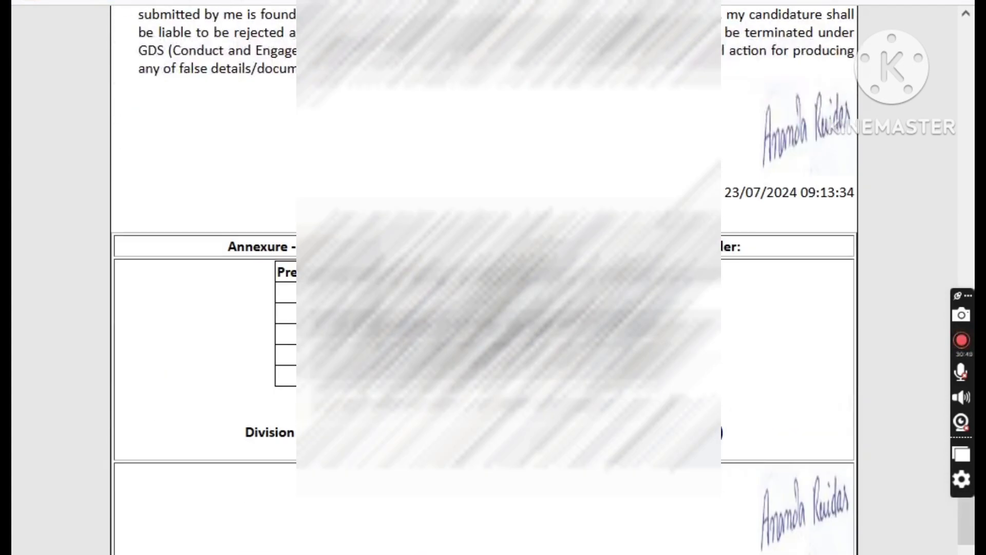
pyautogui.scroll(-3, 482, 277)
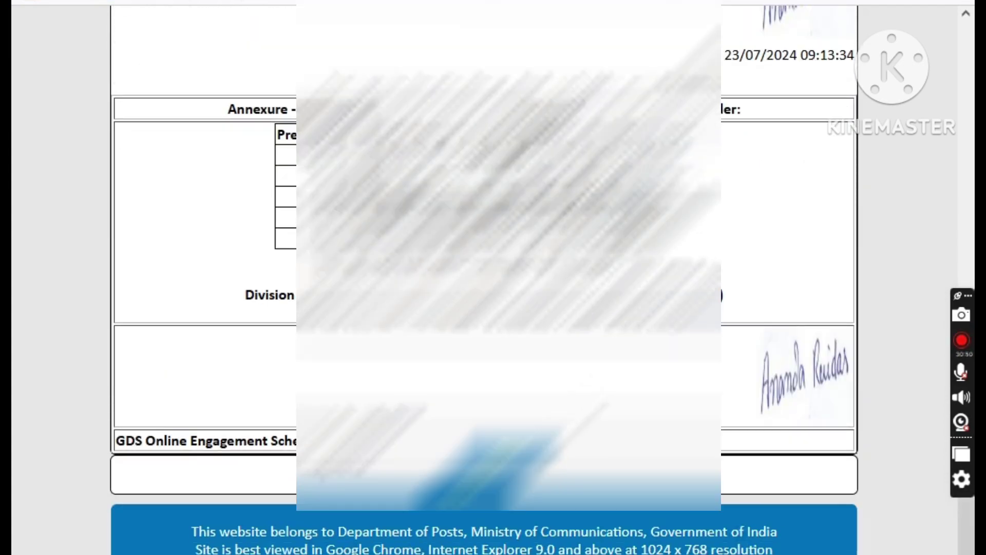
pyautogui.scroll(20, 483, 277)
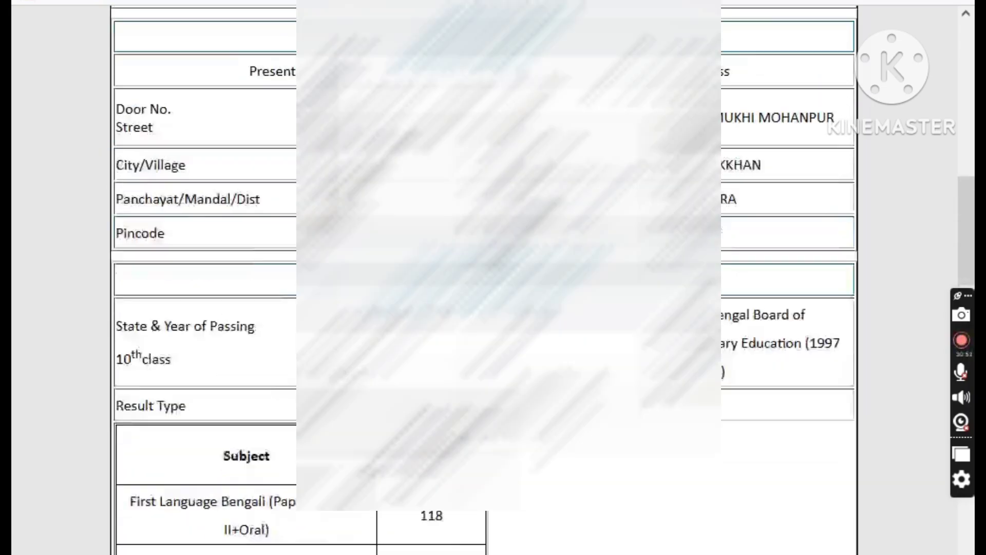
pyautogui.scroll(6, 483, 277)
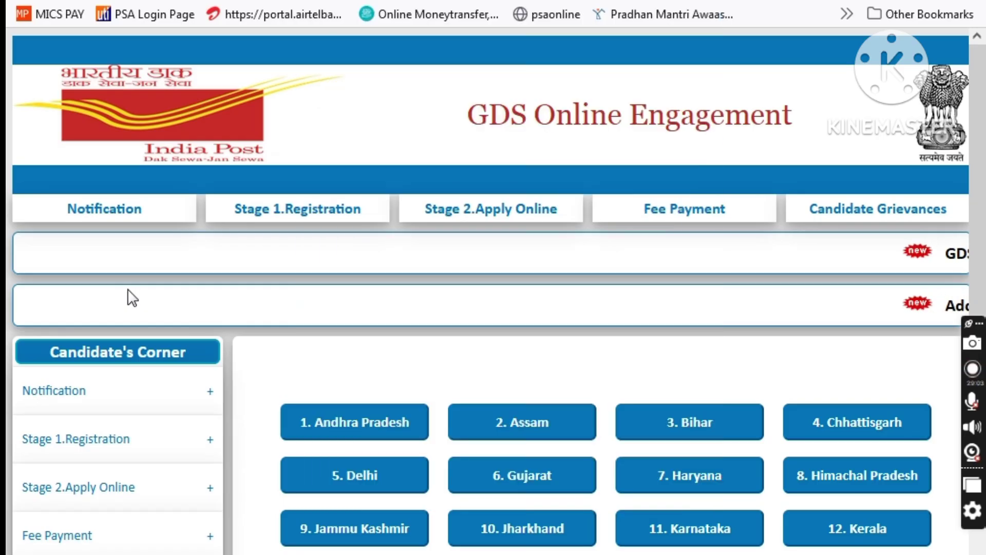
# Reopen the Candidate Application Form via Apply and begin typing the registration number
pyautogui.moveTo(154, 488)
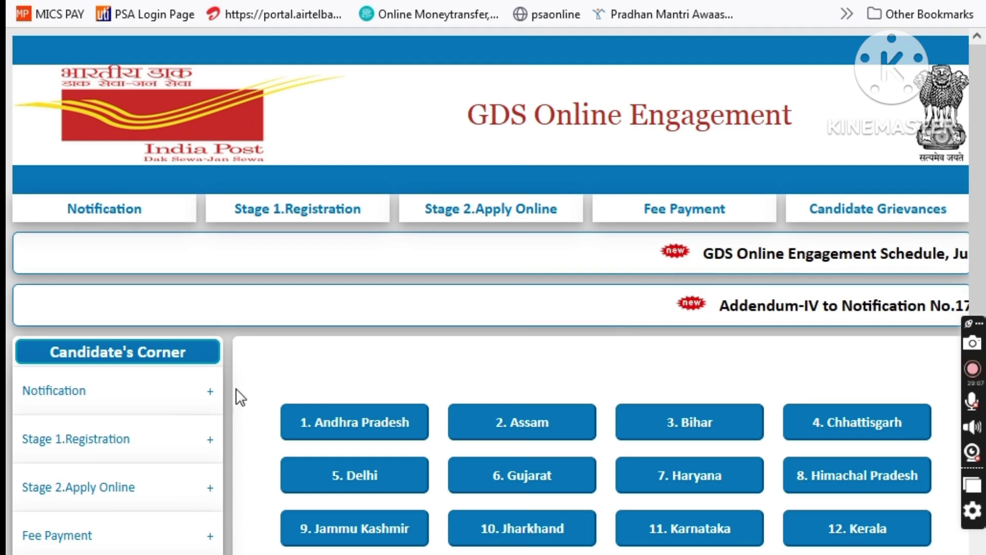
pyautogui.moveTo(486, 209)
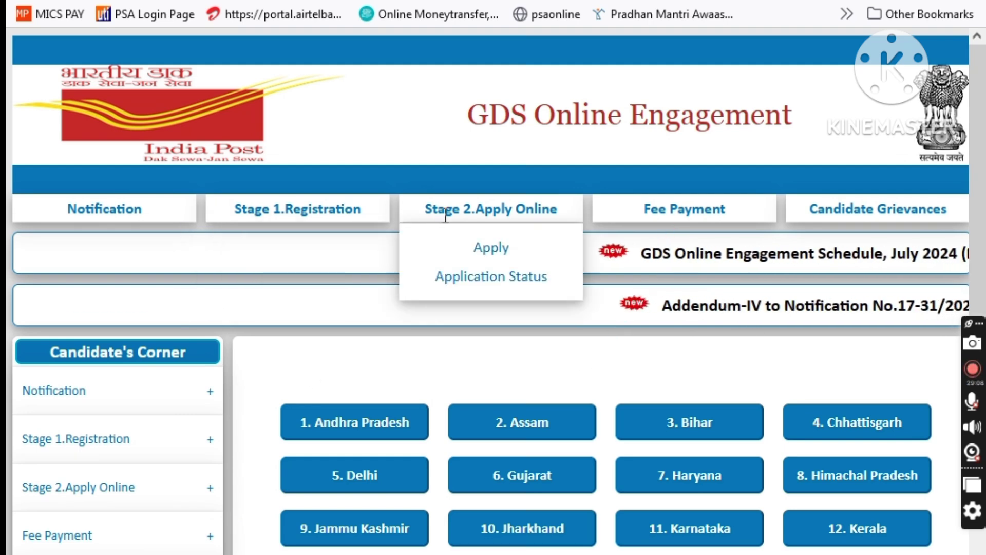
pyautogui.click(498, 245)
pyautogui.click(568, 466)
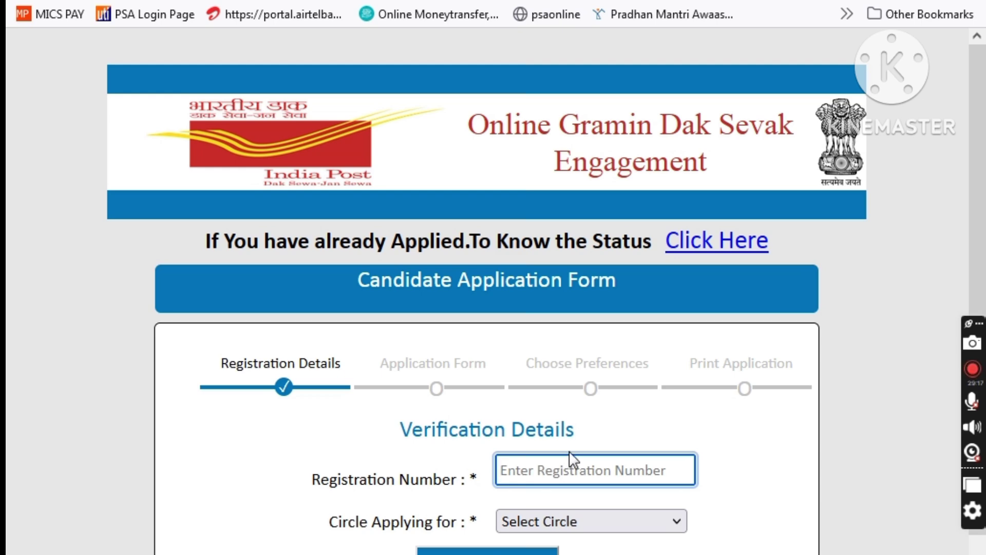
pyautogui.write('242')
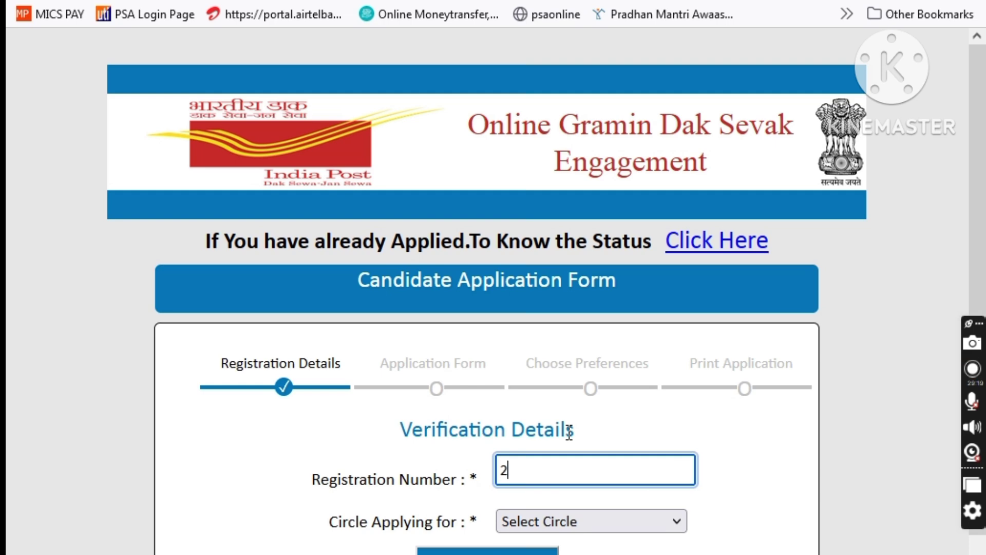